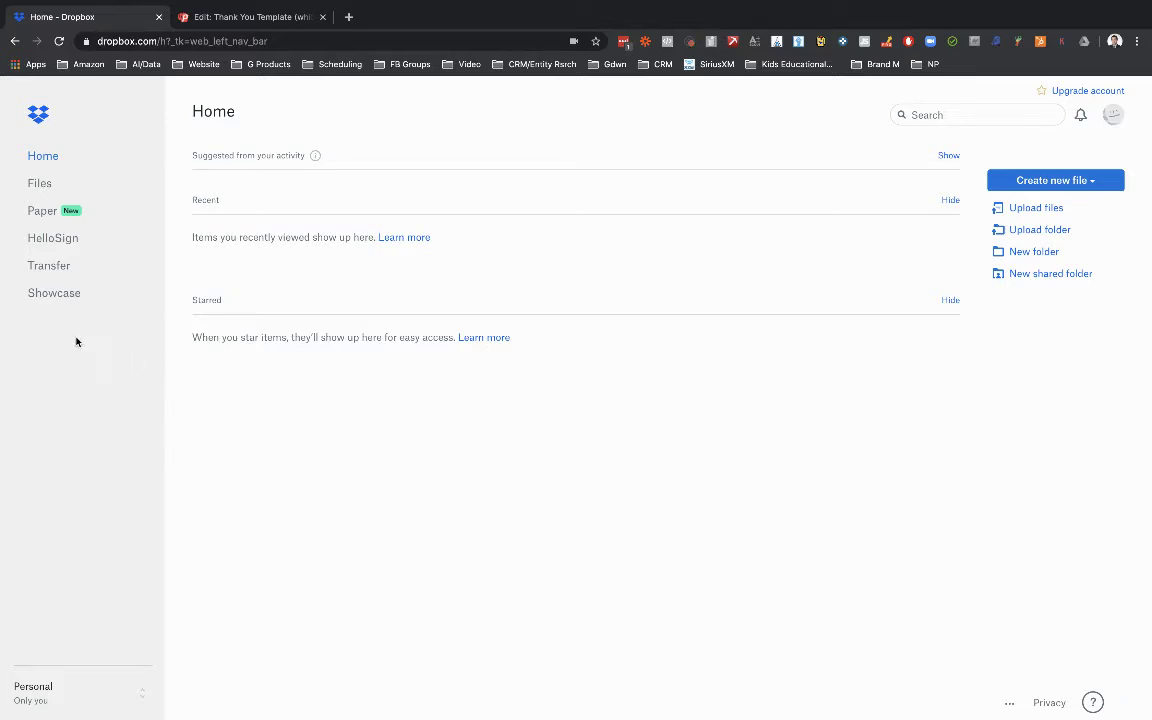
Create a Dropbox file request titled 'PhoneSites' and copy its share link.
left_click(43, 185)
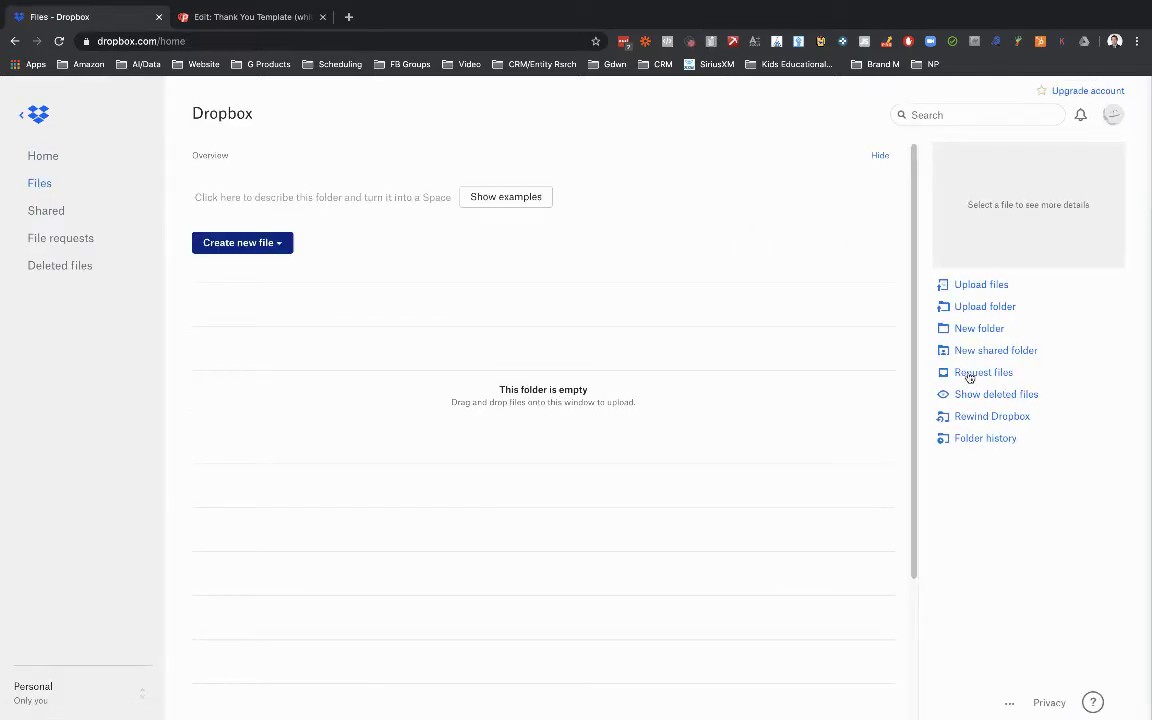
left_click(975, 372)
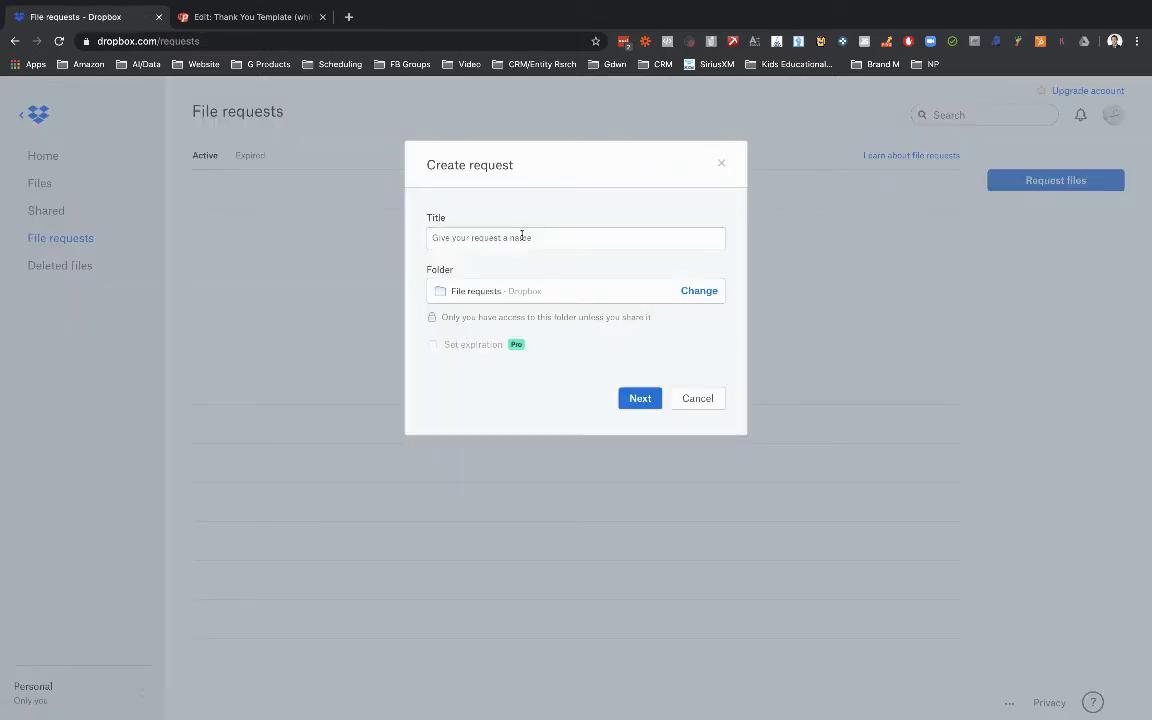
type("Photo")
key("BackSpace")
key("BackSpace")
key("BackSpace")
type("oneS")
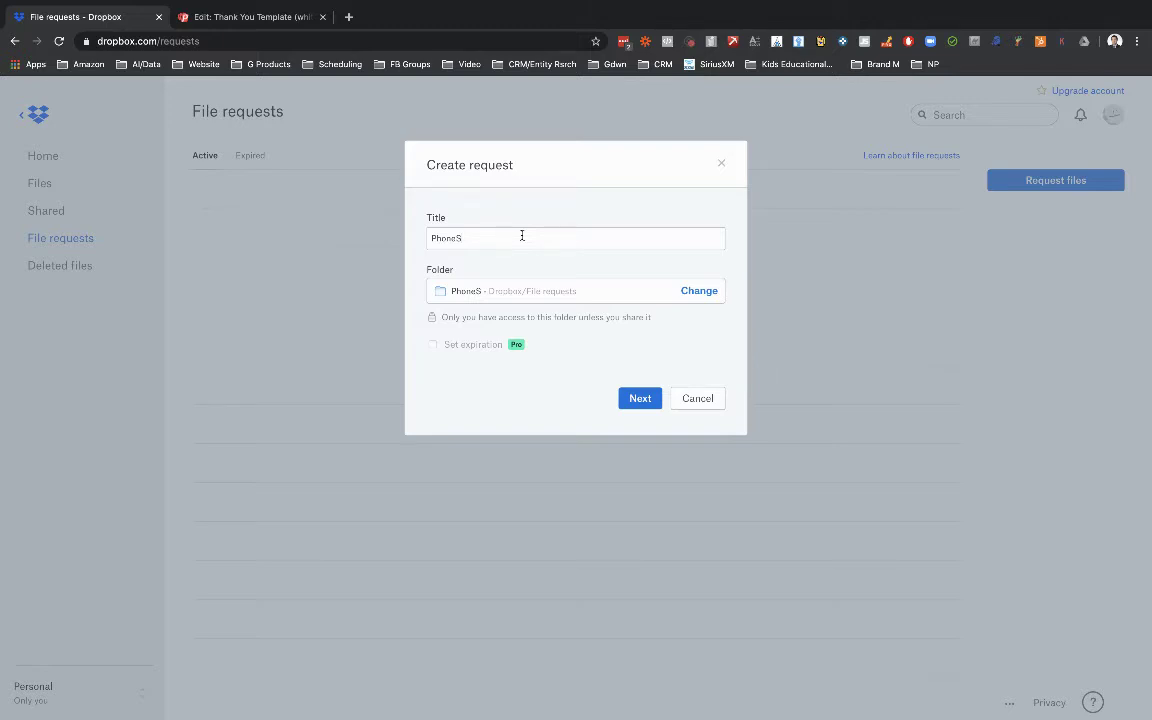
type("ites")
left_click(638, 398)
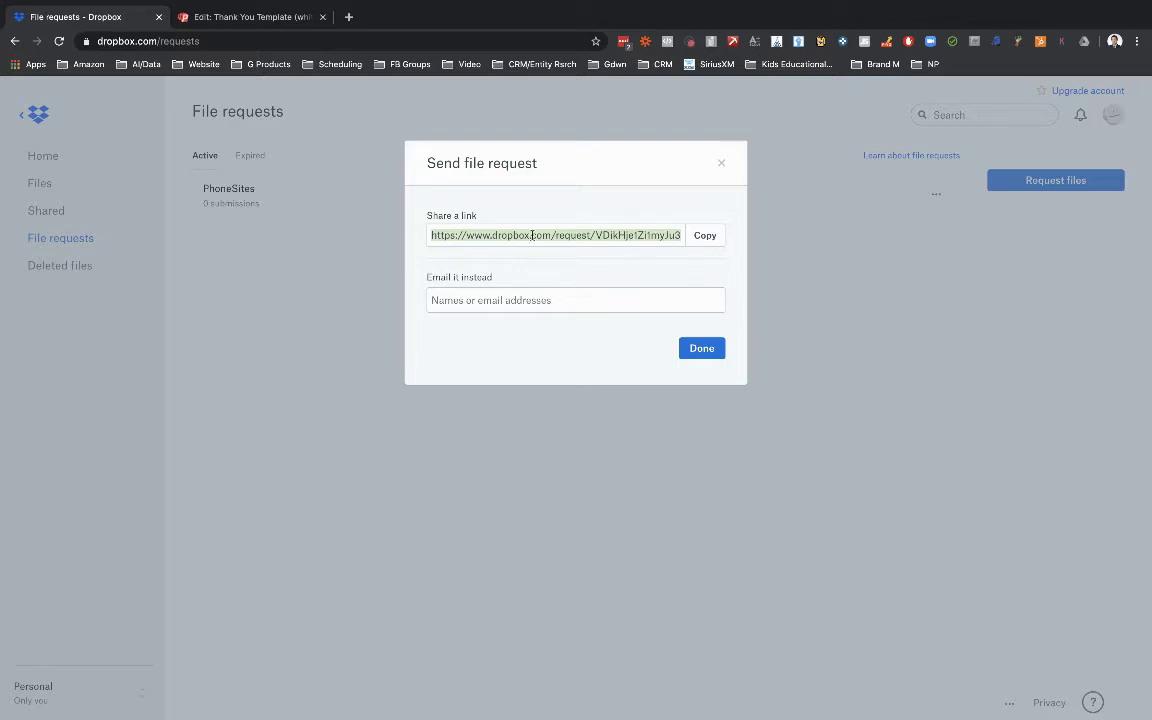
left_click(708, 238)
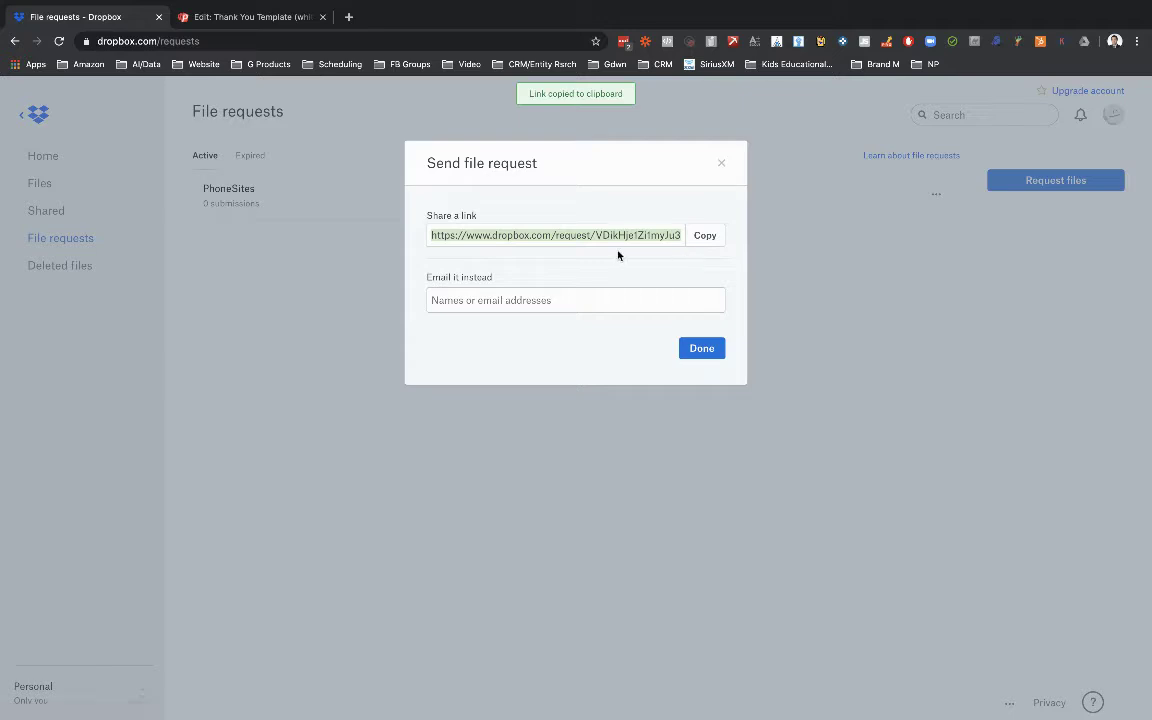
left_click(700, 350)
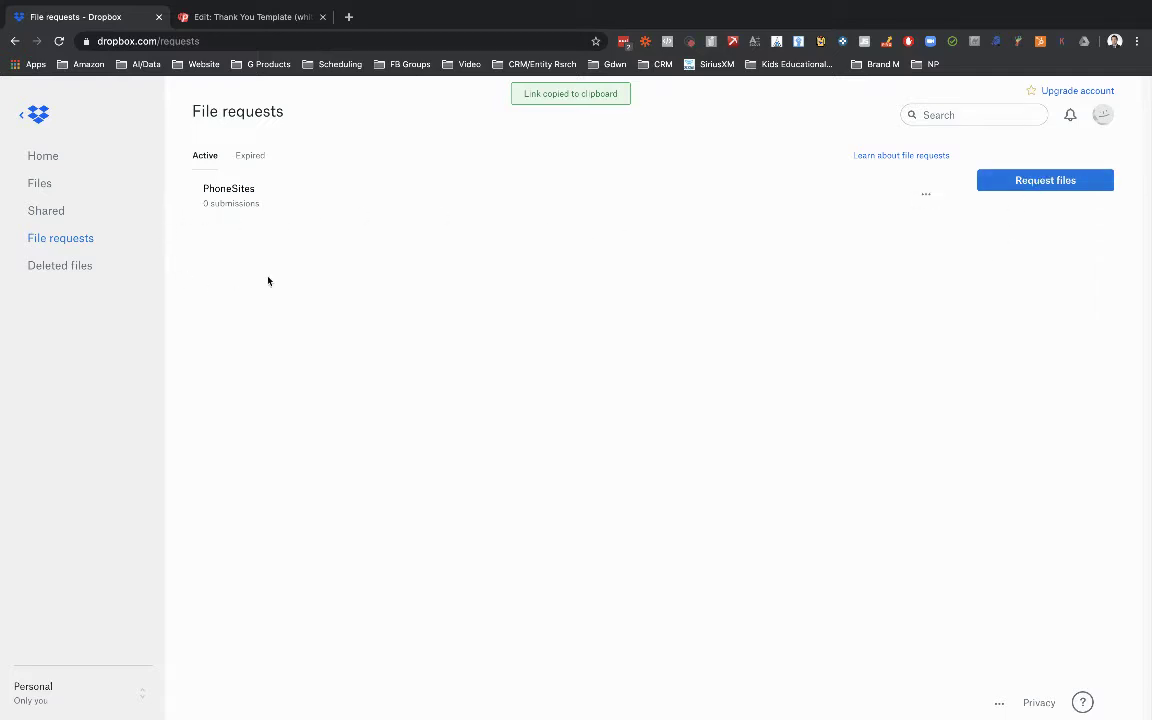
Create a second file request titled 'PhoneSites Folder 2', then open the PhoneSites row's options menu.
left_click(1018, 182)
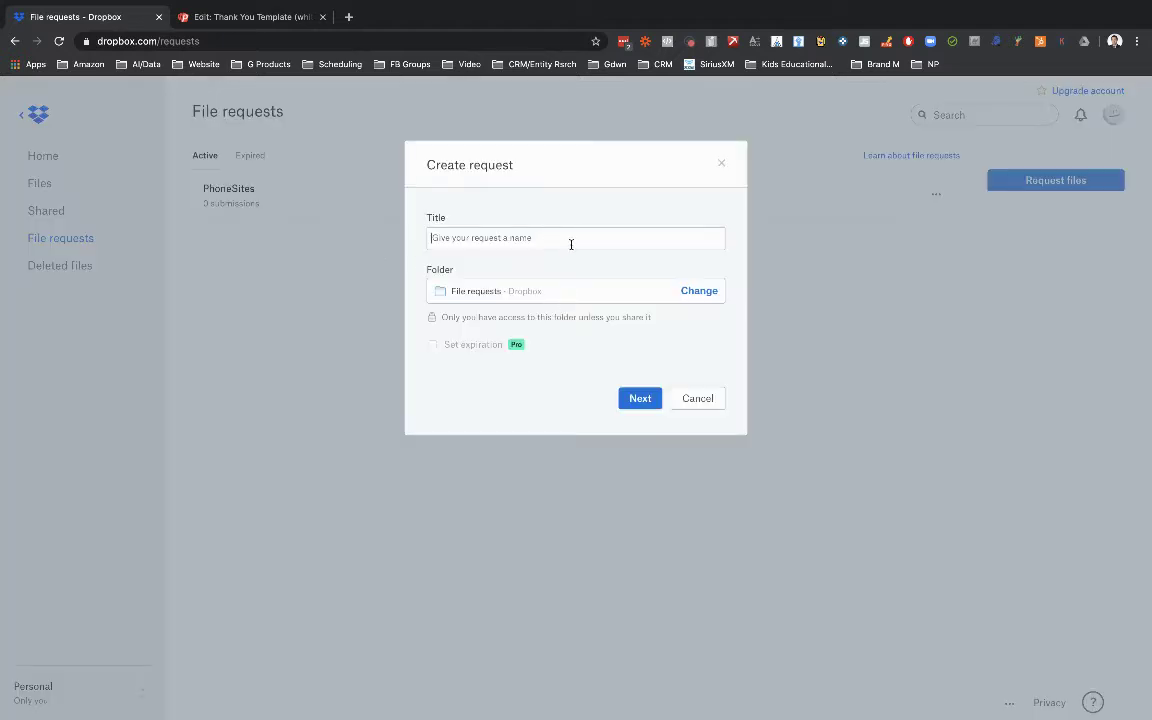
type("Phone")
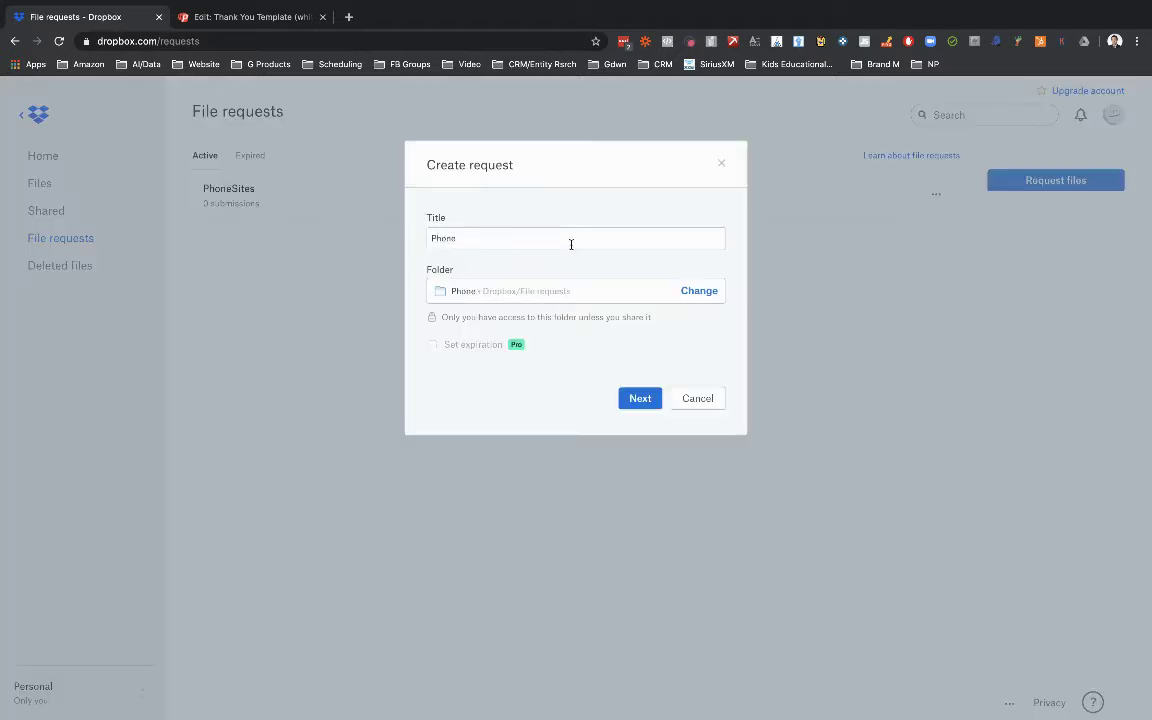
type("Sites Folder 2")
left_click(640, 398)
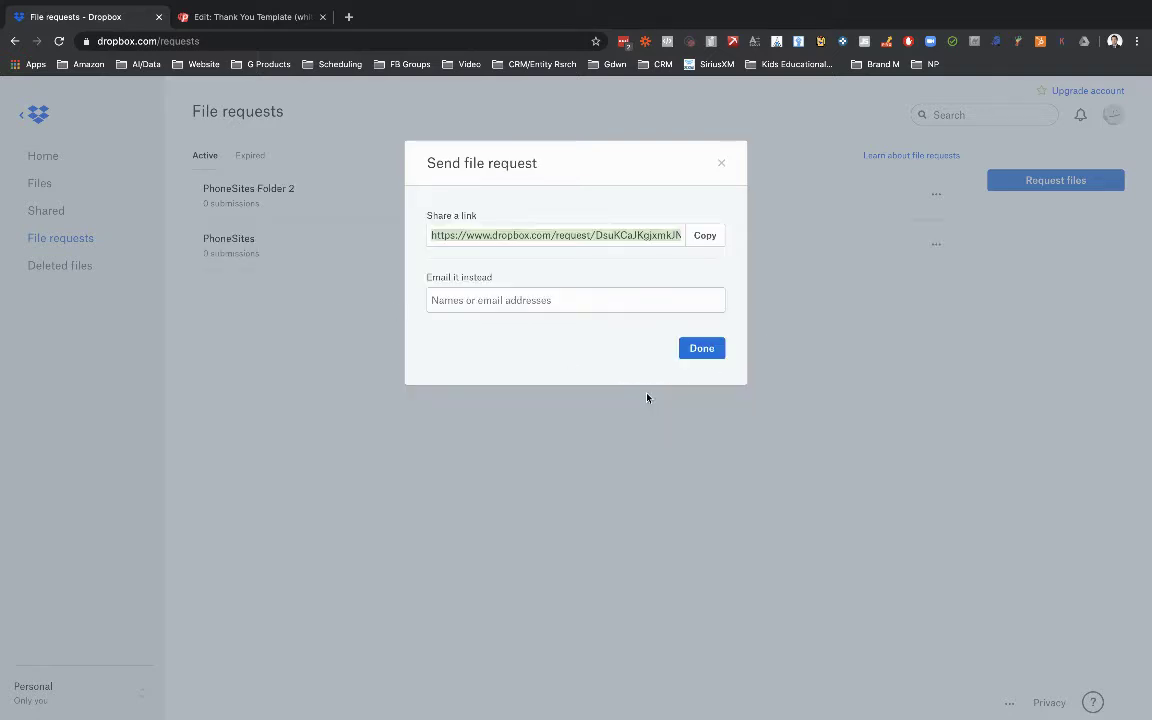
left_click(702, 350)
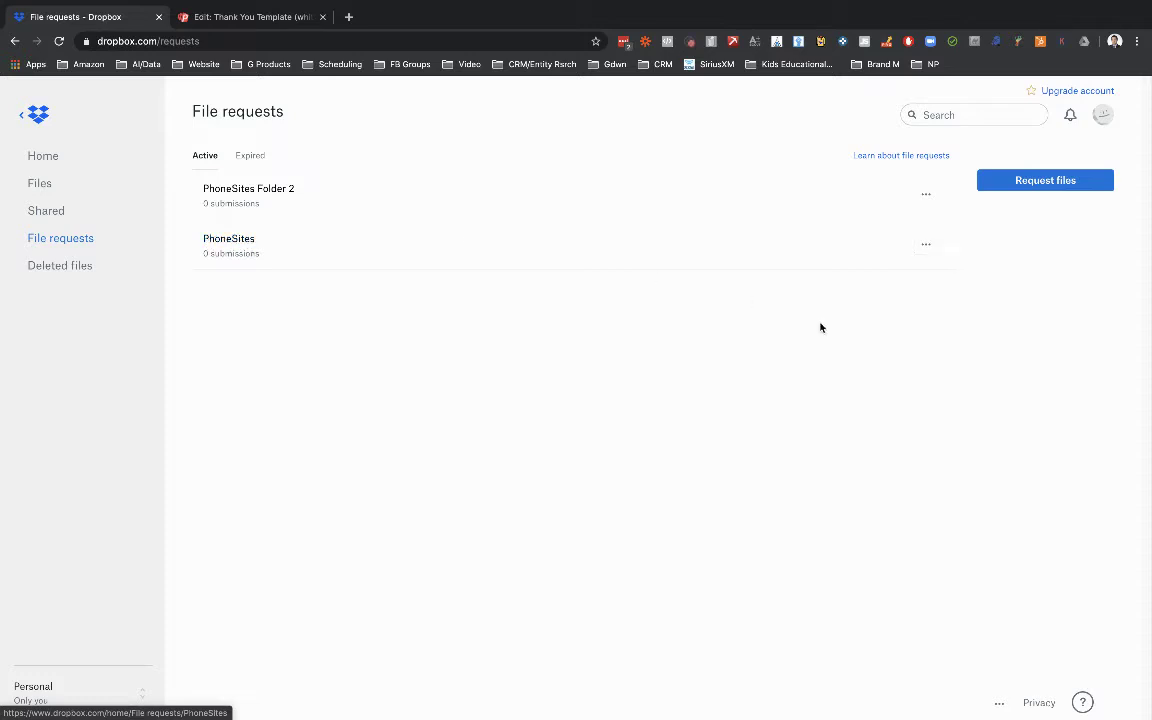
left_click(926, 247)
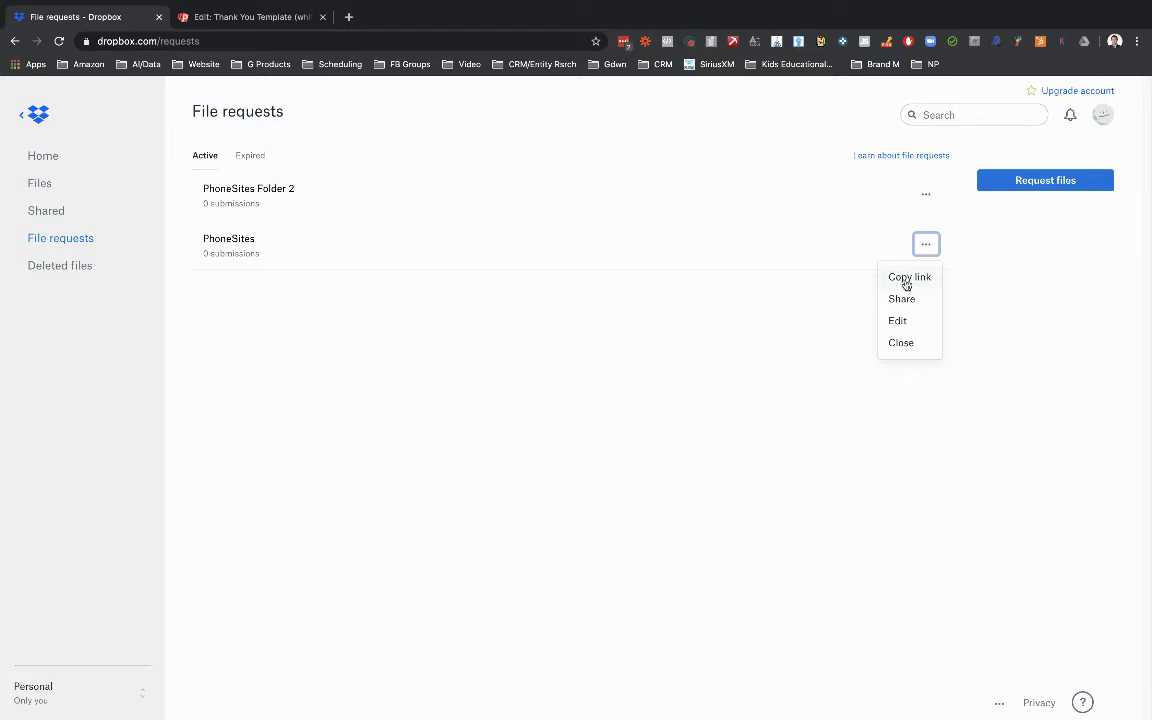
Go to the Thank You Template (white) editor and scroll through its blocks to the upload button.
left_click(232, 19)
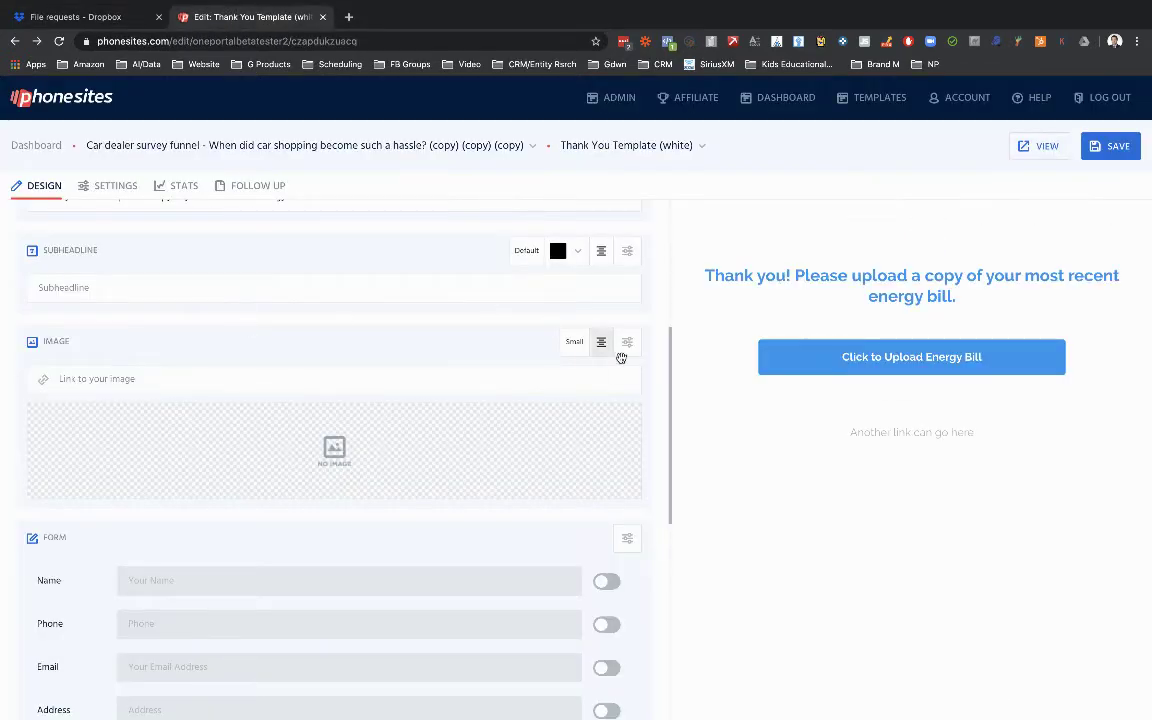
left_click_drag(668, 391, 670, 257)
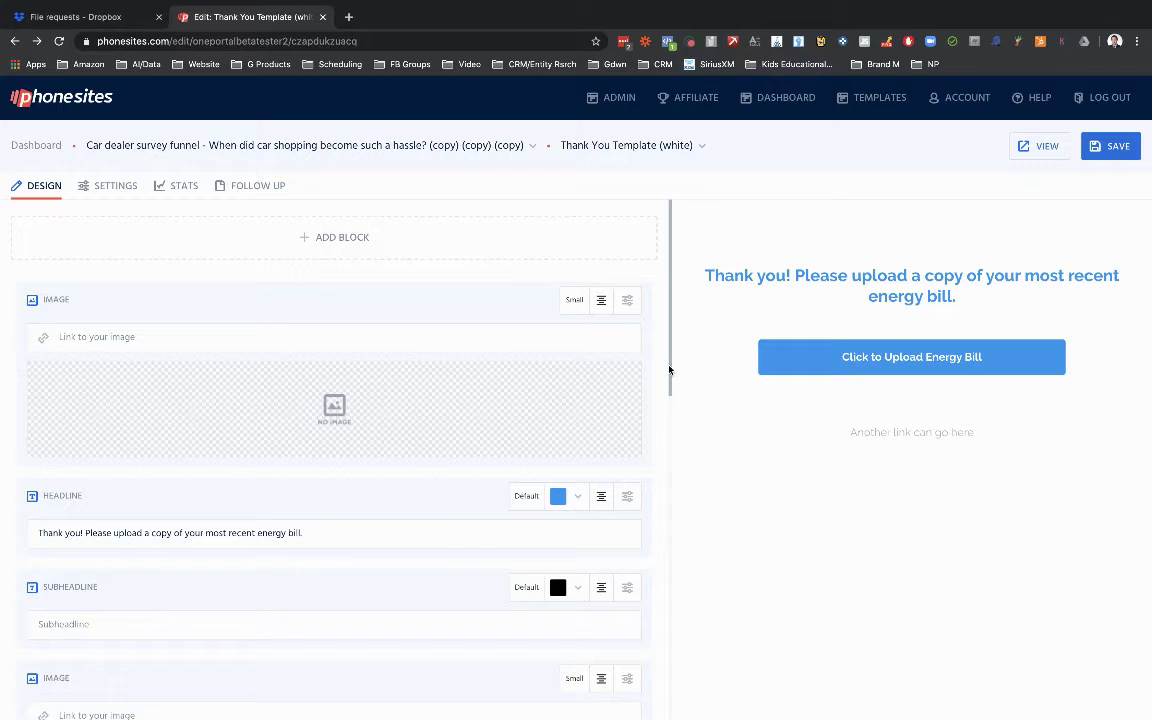
scroll(670, 380, "down", 1)
left_click_drag(670, 380, 666, 571)
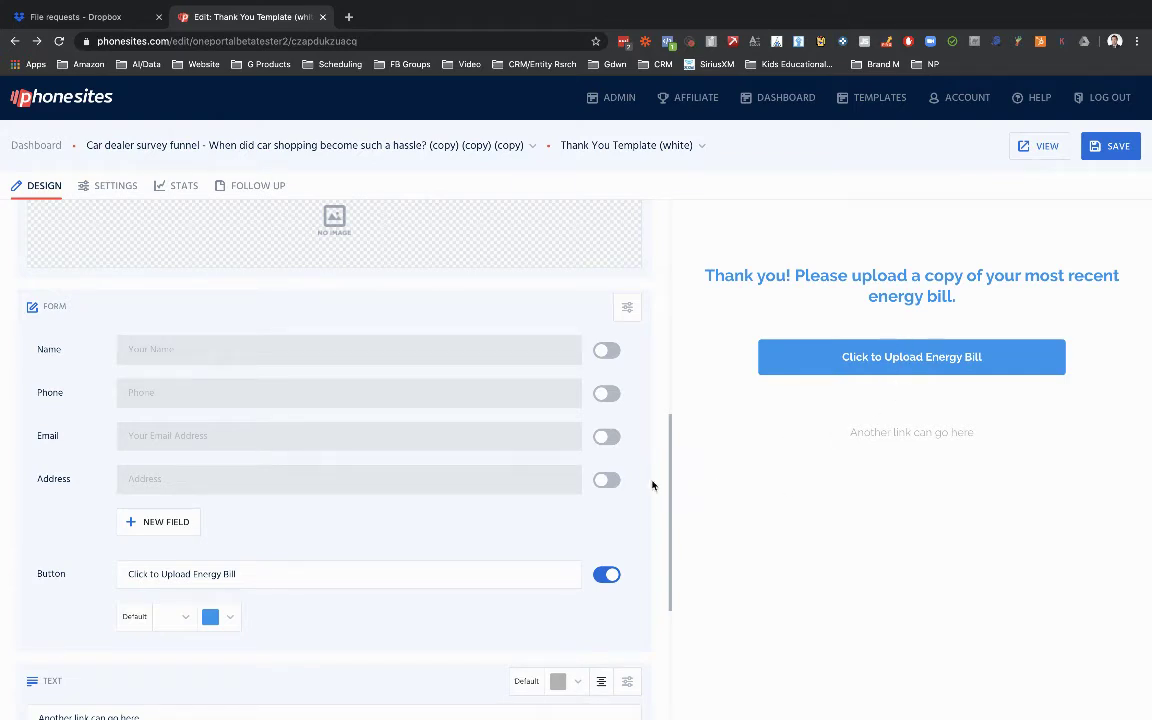
left_click_drag(671, 501, 674, 267)
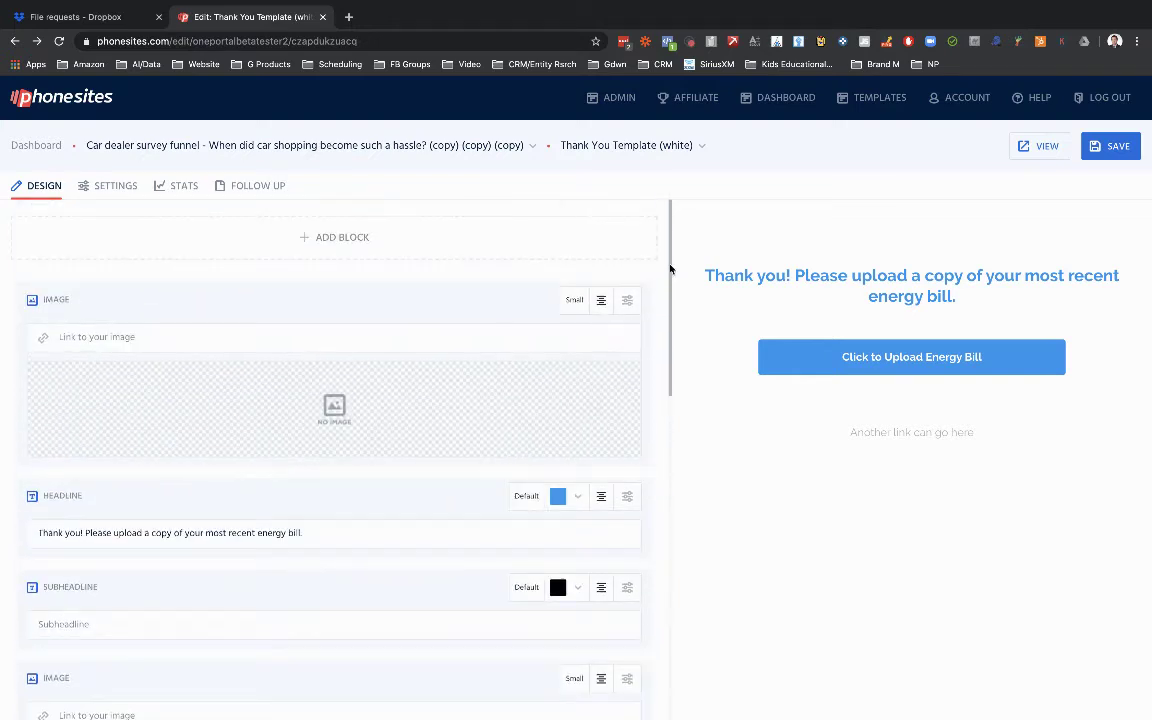
left_click(333, 241)
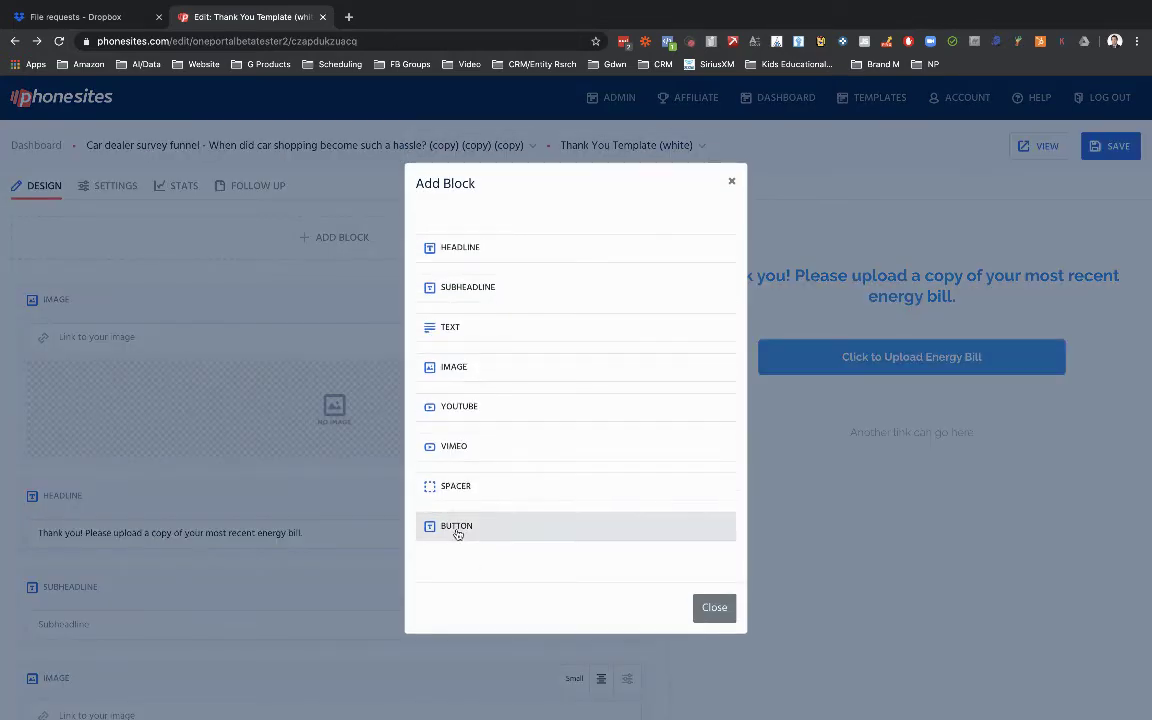
left_click(456, 533)
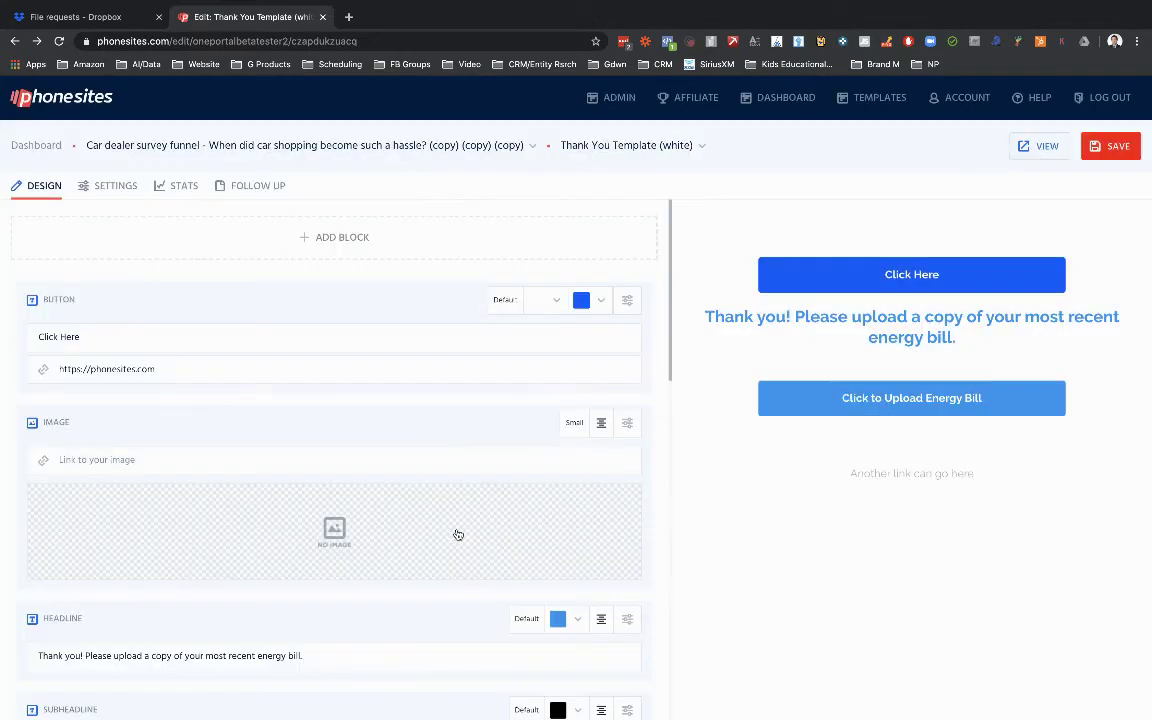
left_click(120, 369)
key("ctrl+a")
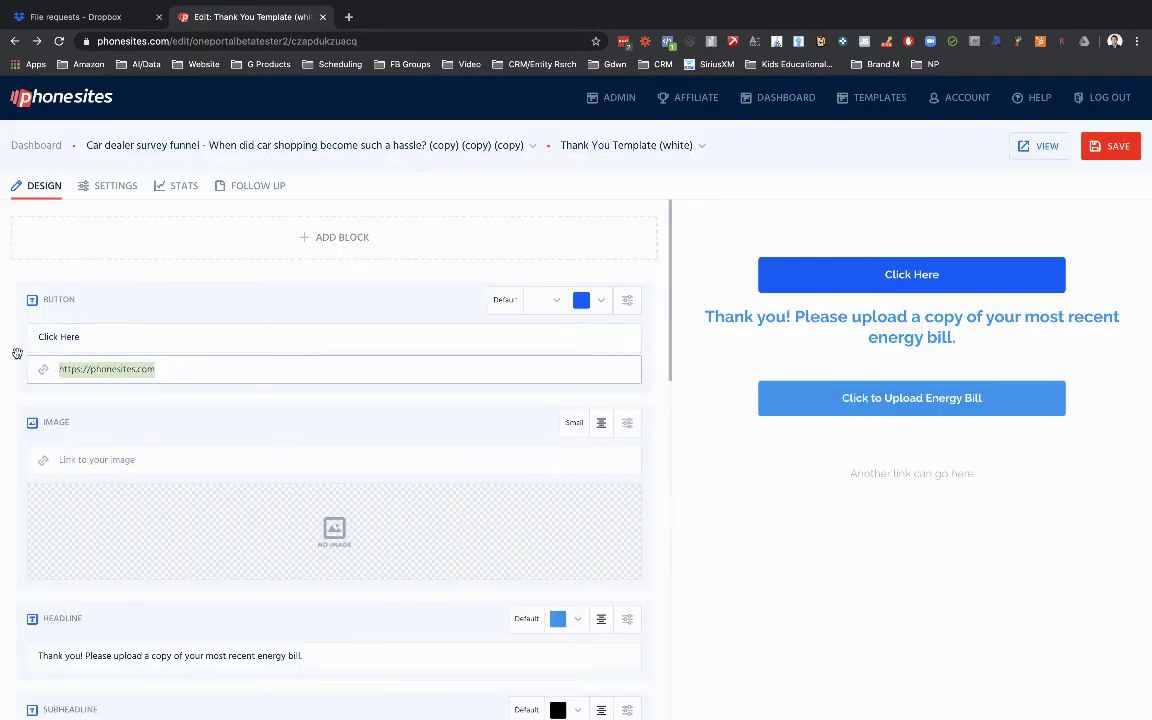
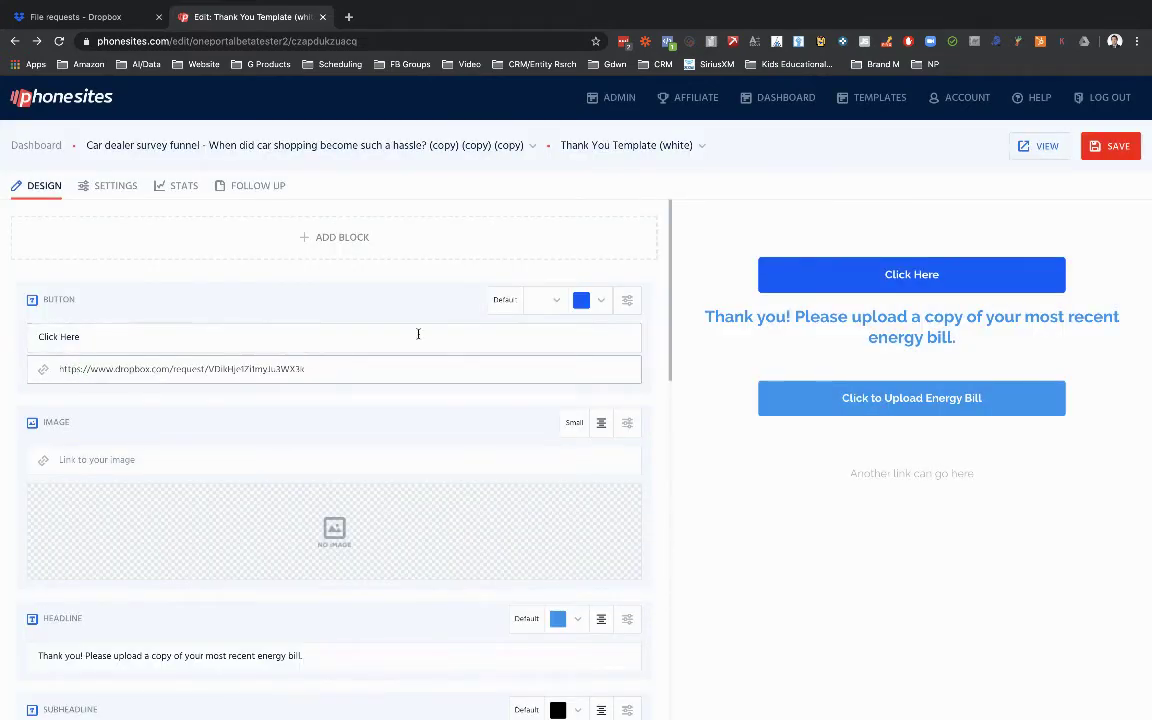
left_click(625, 310)
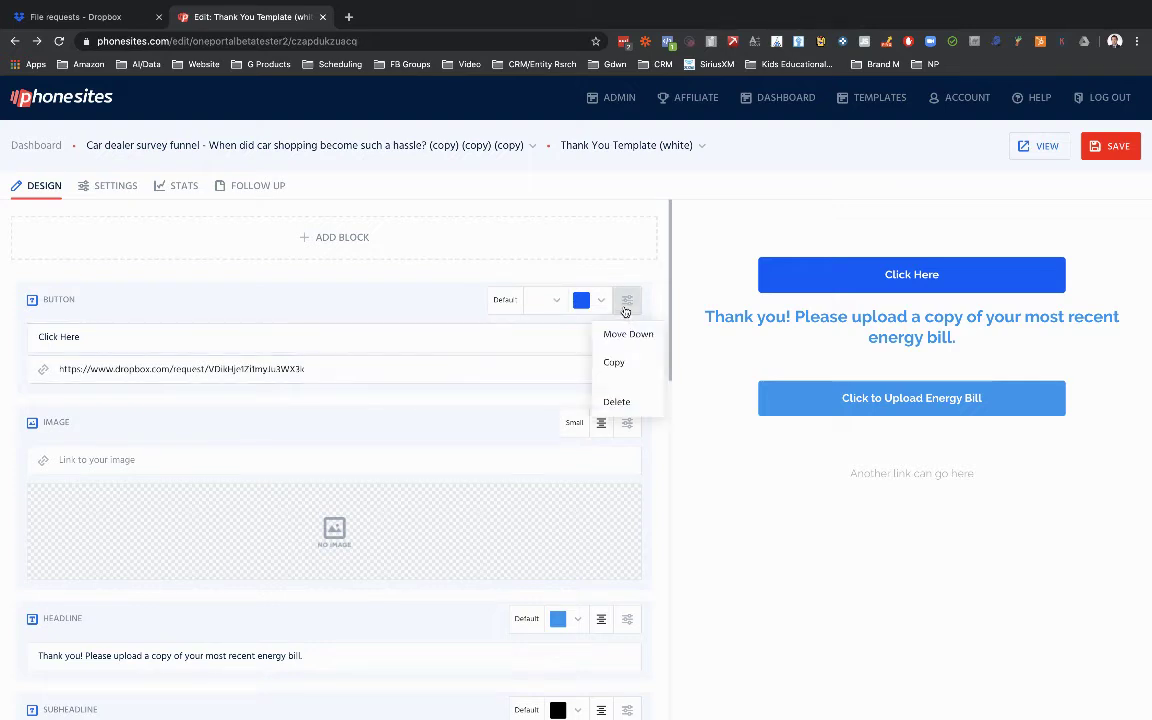
left_click(614, 401)
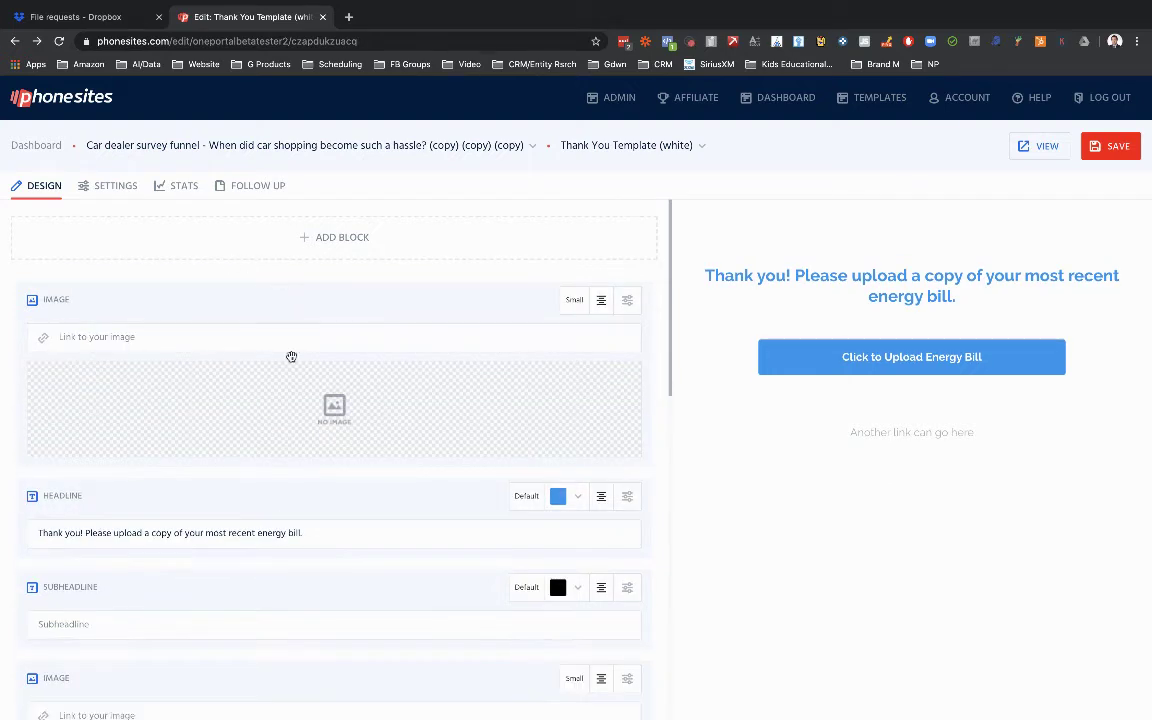
Set the page's on-success redirect to External URL with the pasted Dropbox request link, and save.
left_click_drag(672, 298, 674, 478)
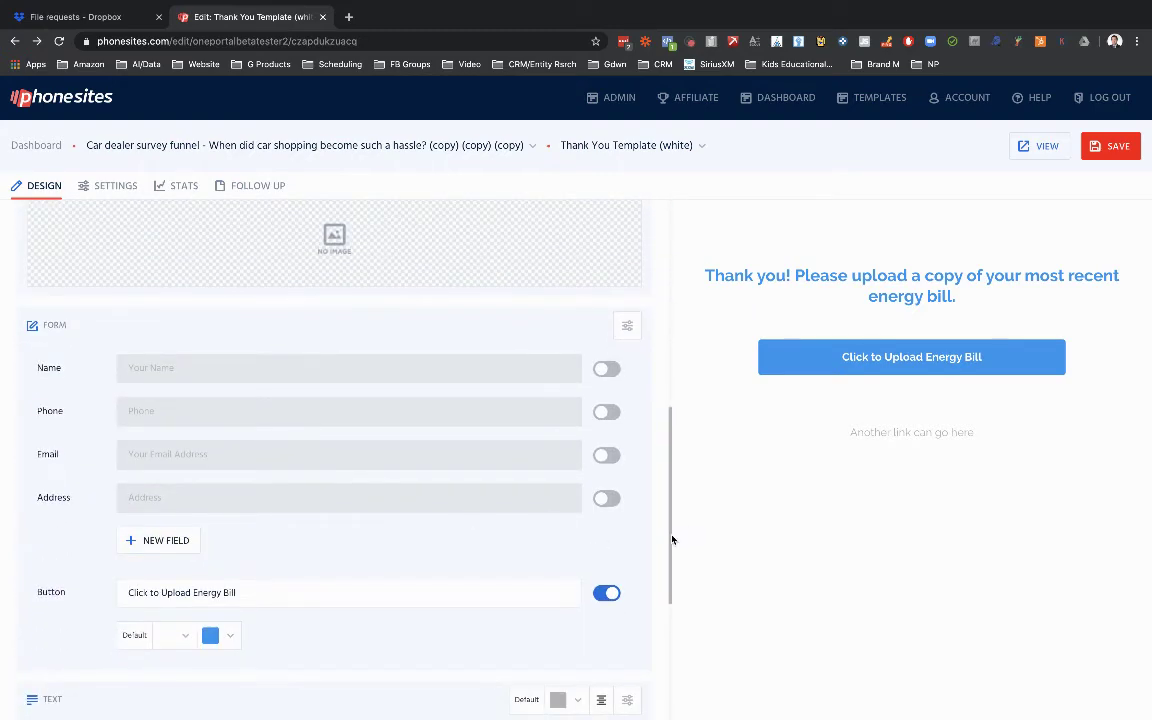
left_click_drag(671, 540, 661, 297)
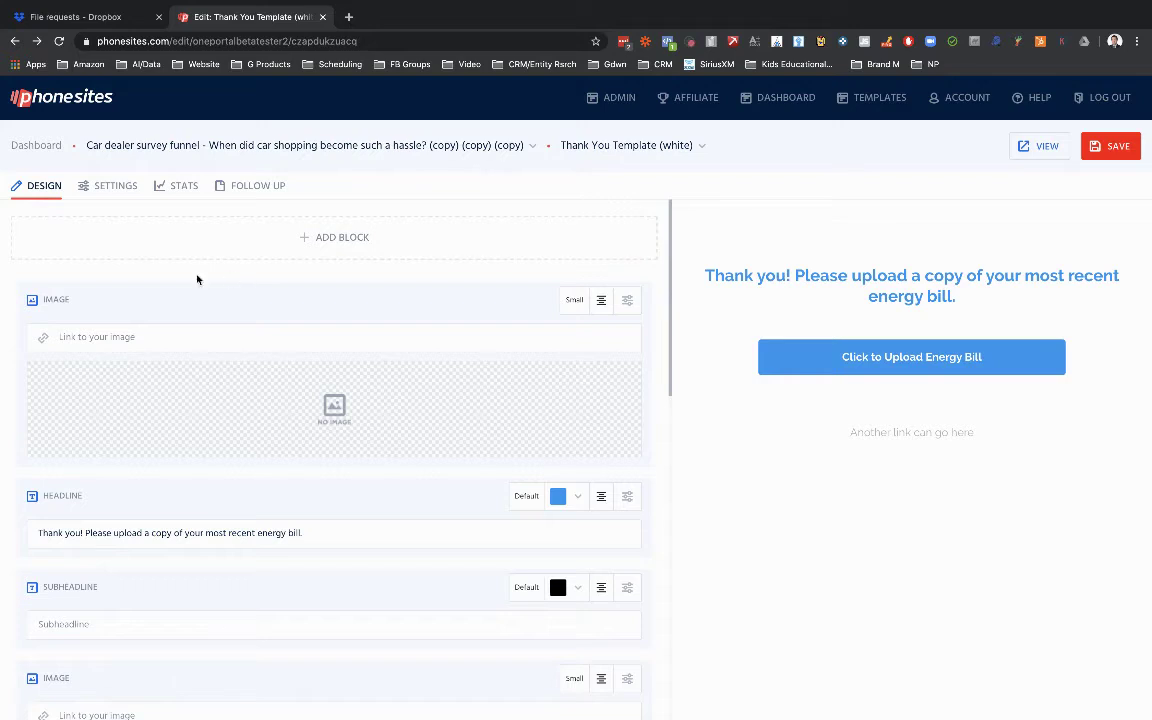
left_click(103, 188)
left_click_drag(669, 270, 674, 454)
left_click(206, 494)
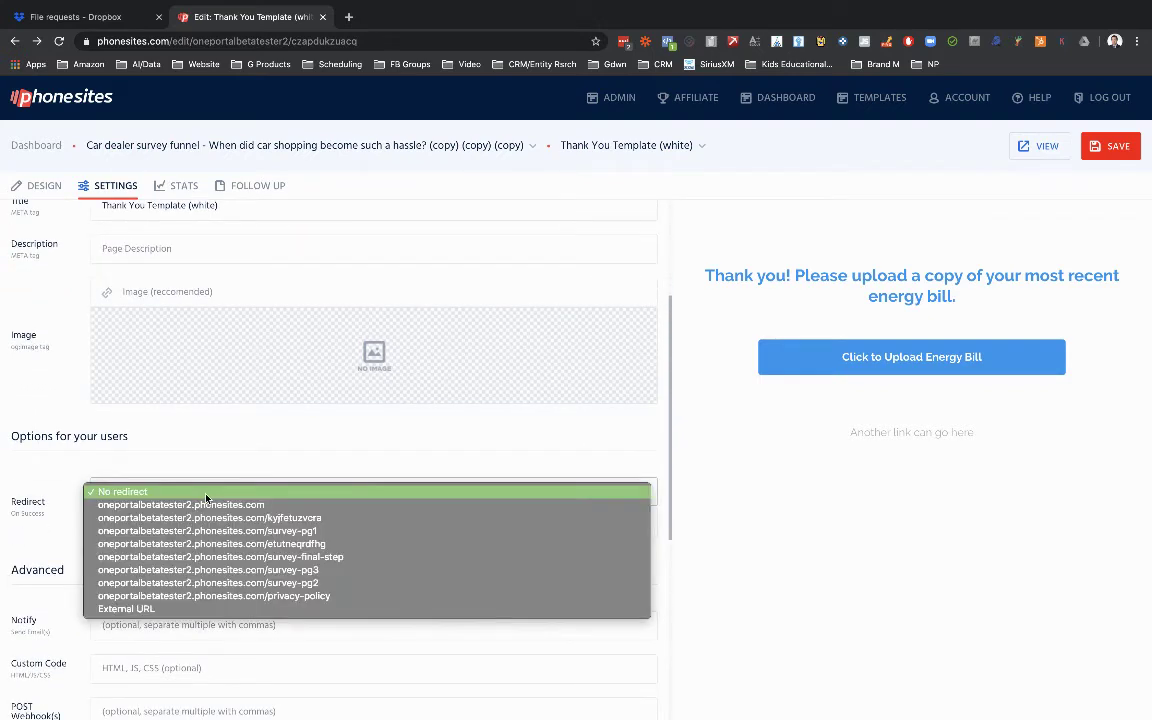
left_click(180, 609)
left_click(204, 522)
left_click_drag(204, 522, 93, 511)
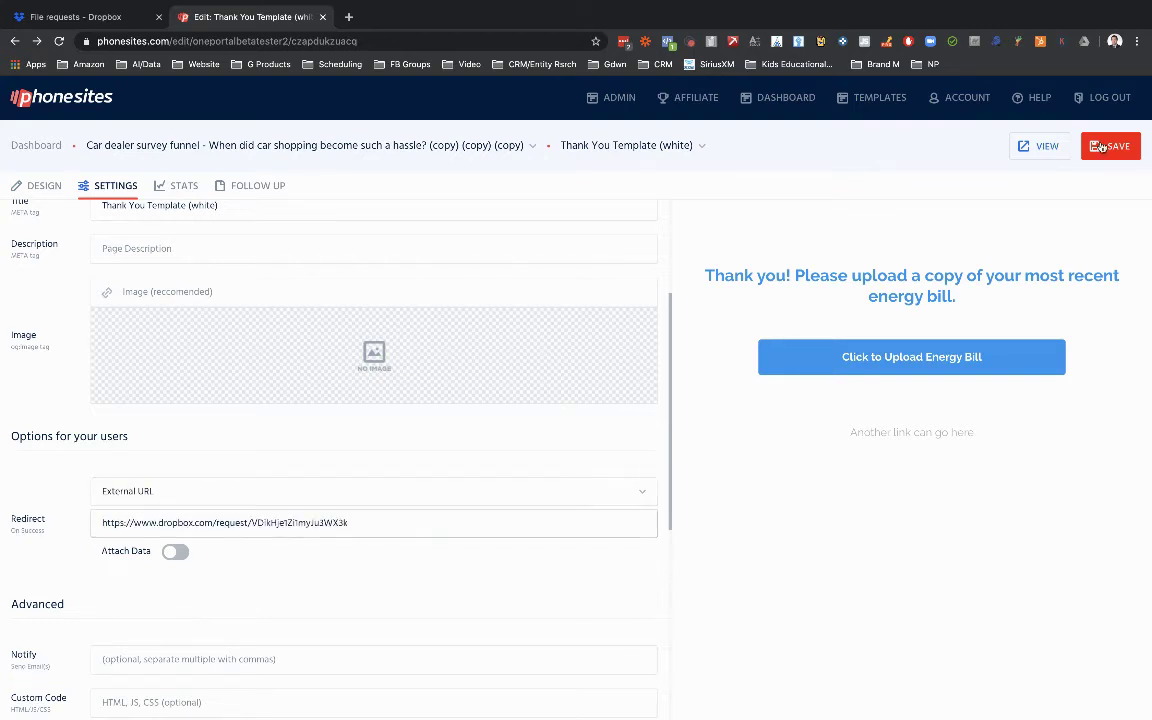
key("super+s")
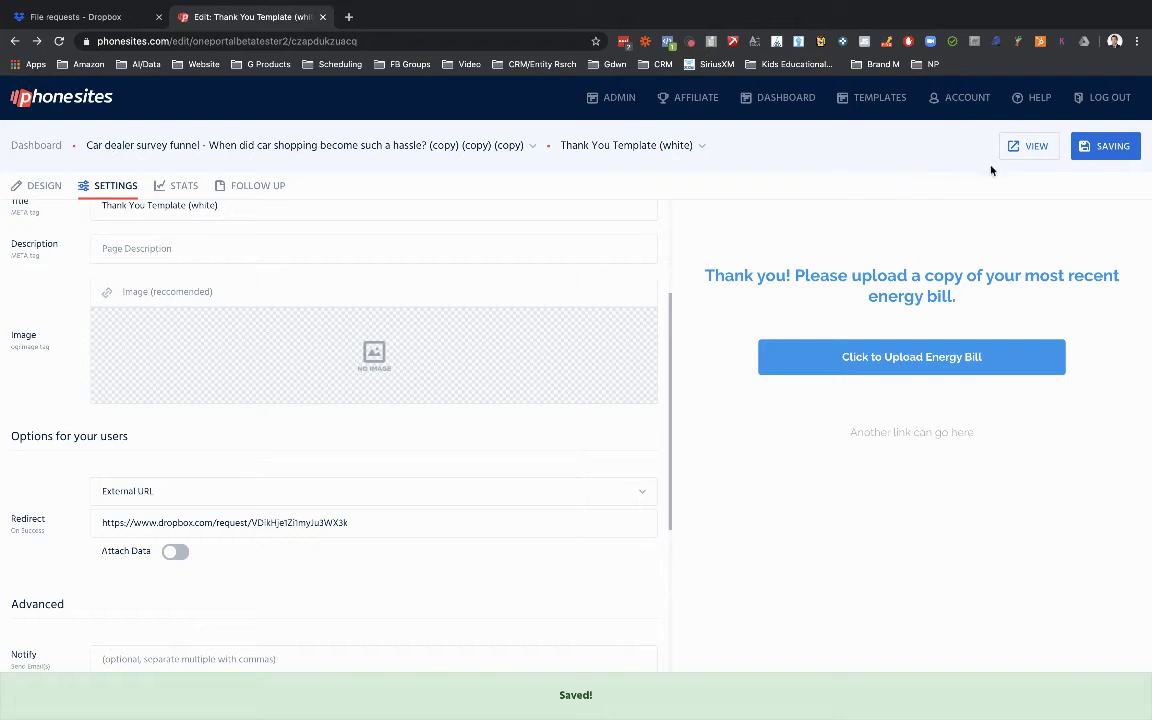
Preview the live thank-you page and test its 'Click to Upload Energy Bill' button.
left_click(1027, 158)
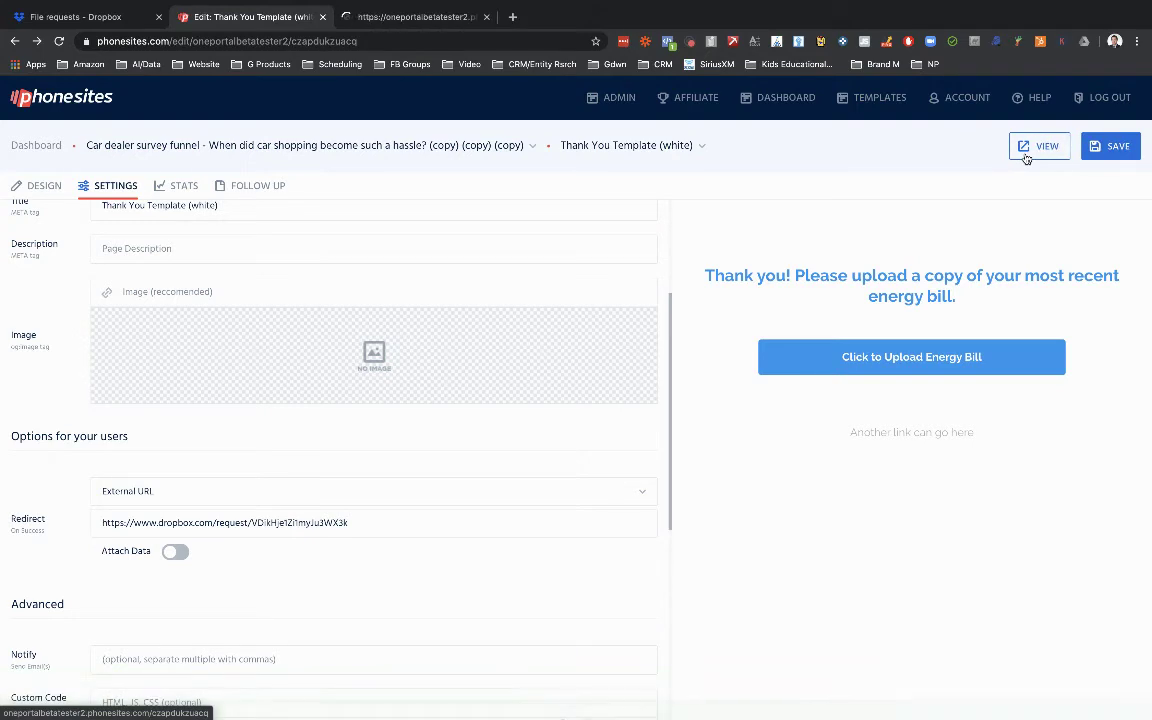
left_click(411, 20)
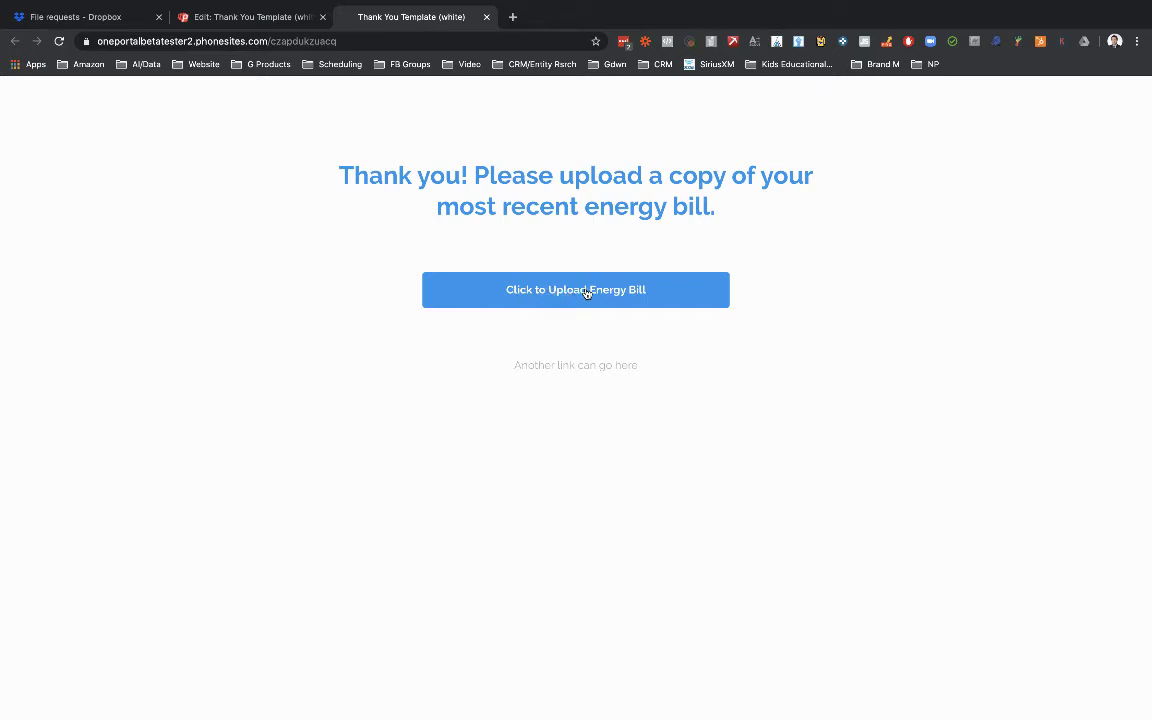
left_click(588, 291)
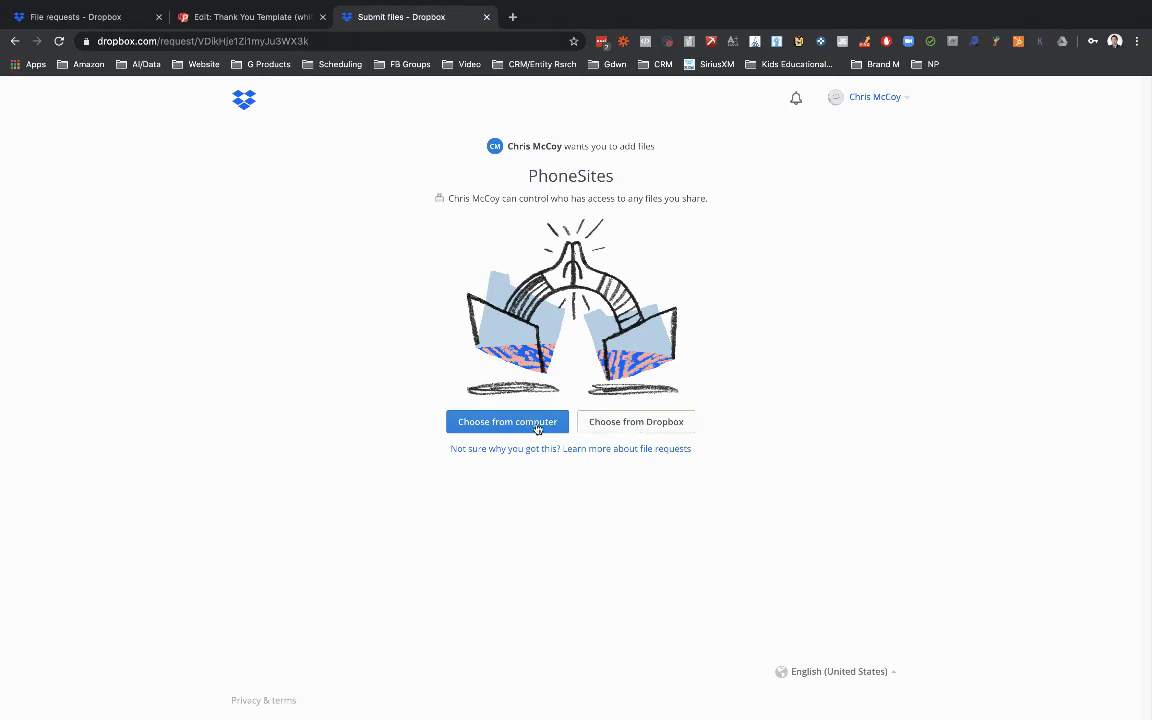
Upload the third screenshot file from the computer to the PhoneSites file request.
left_click(538, 428)
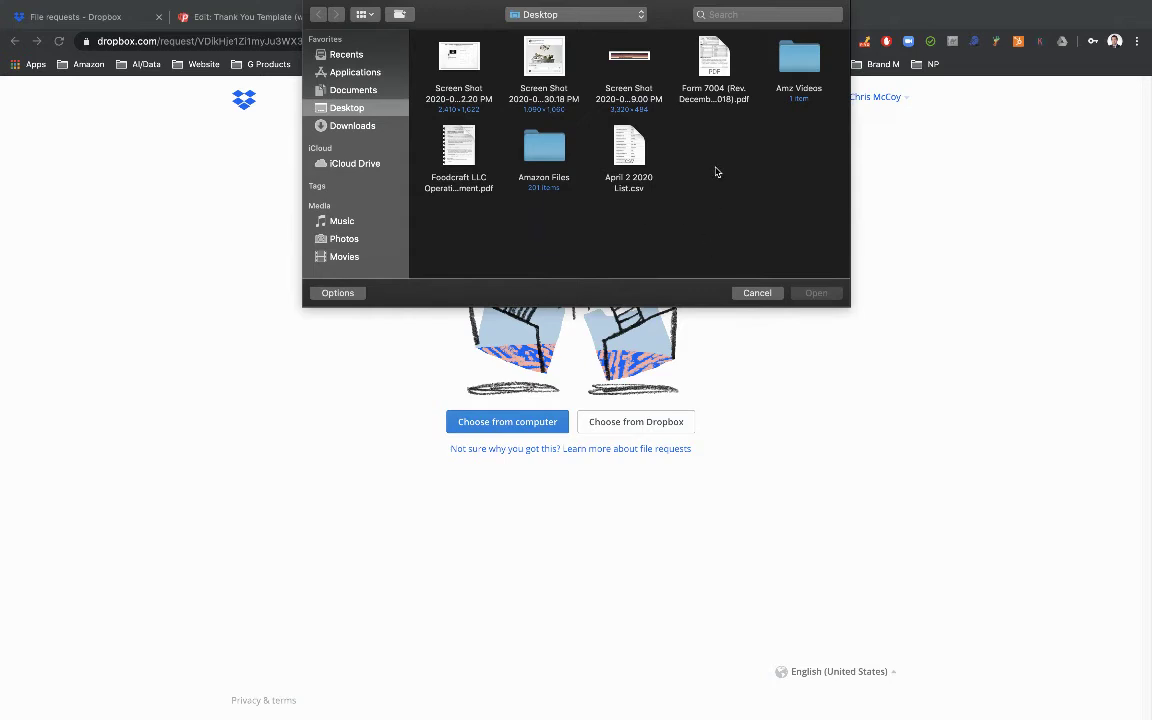
left_click(636, 88)
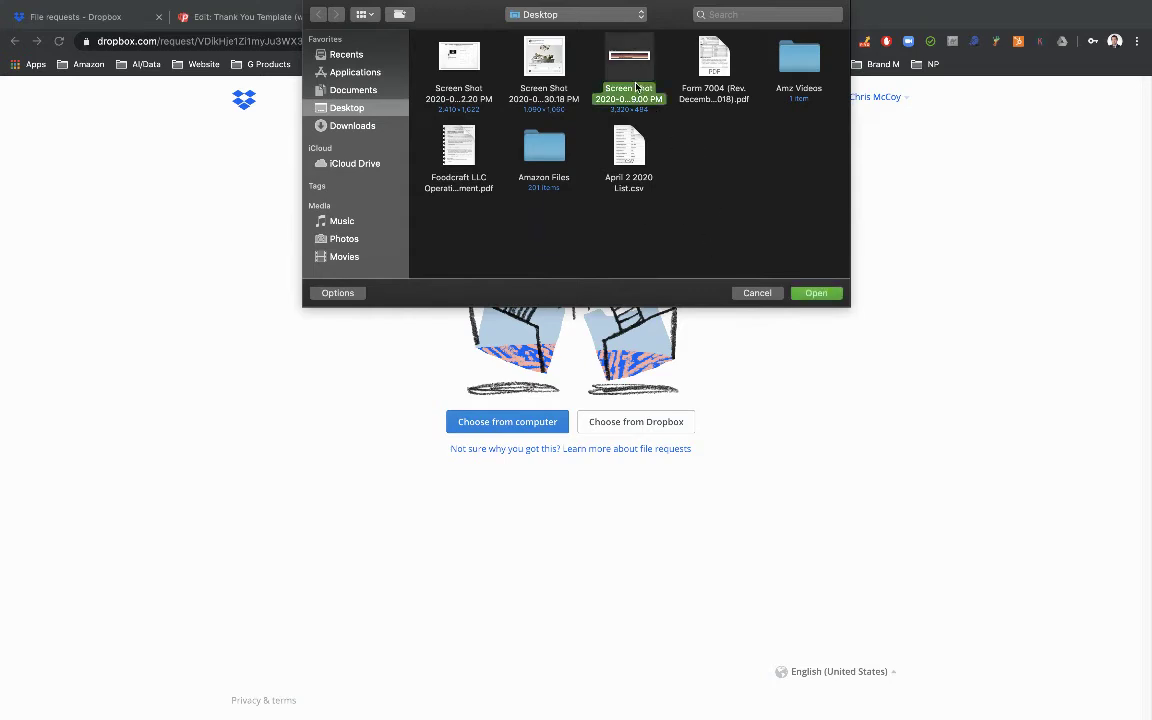
left_click(817, 294)
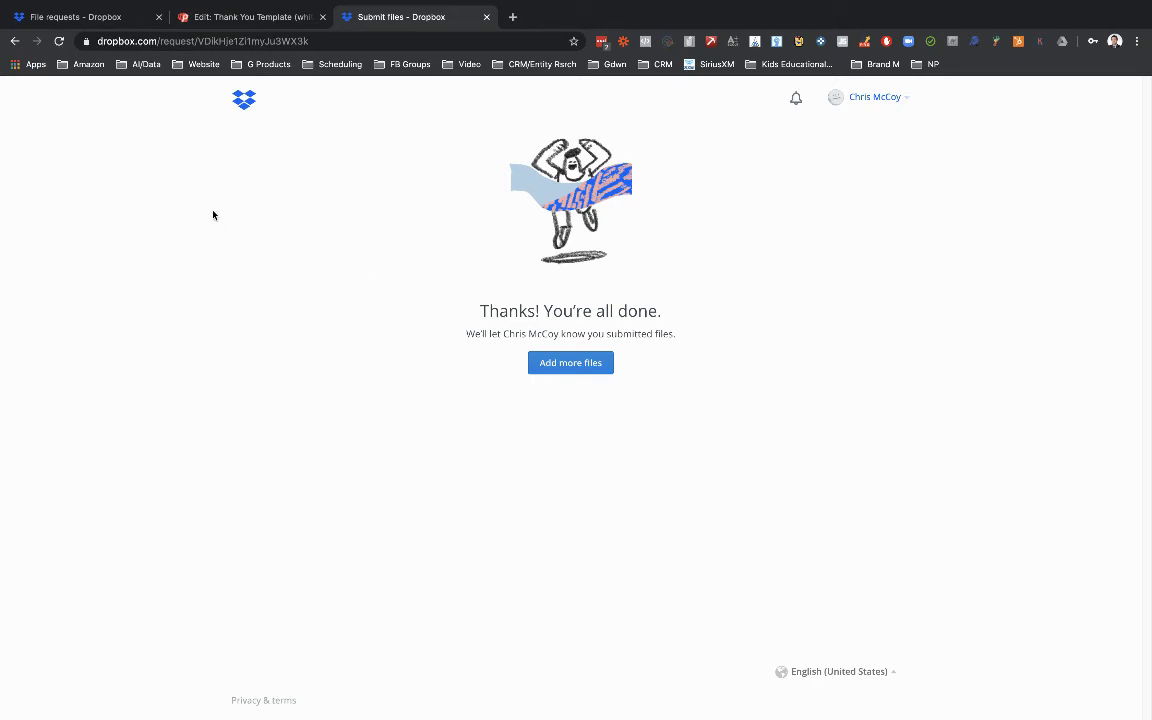
Return to Dropbox's File requests list and reload it so PhoneSites shows 1 submission.
left_click(101, 17)
left_click(338, 391)
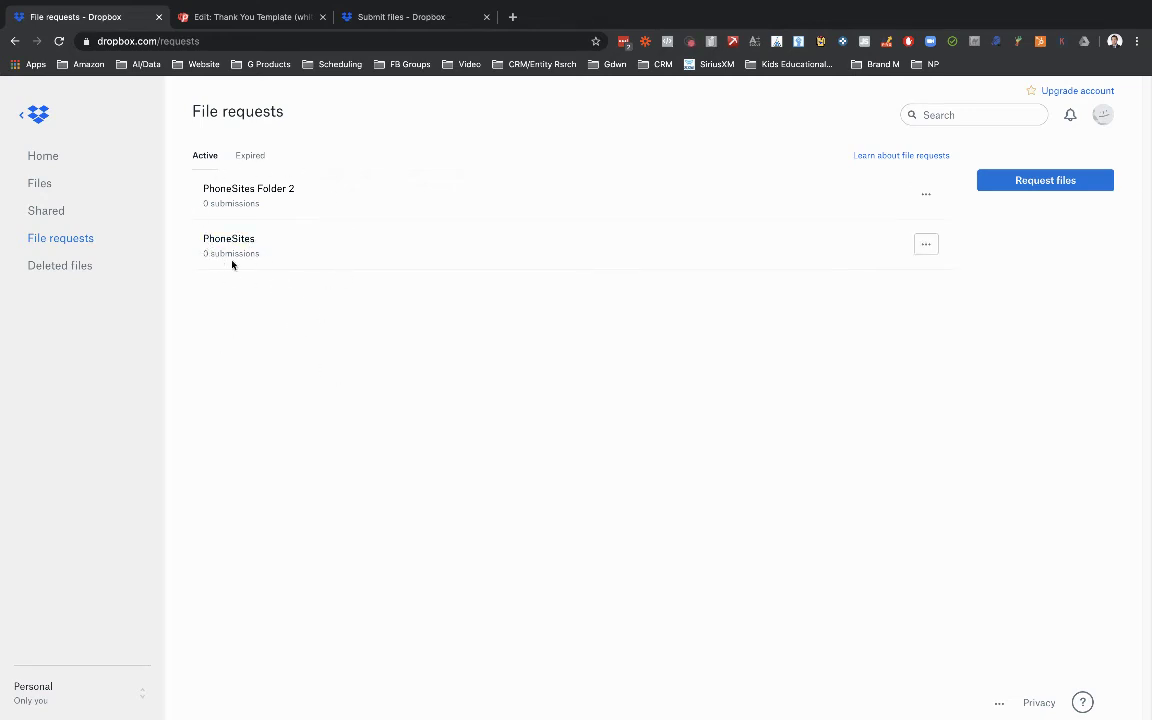
left_click(226, 20)
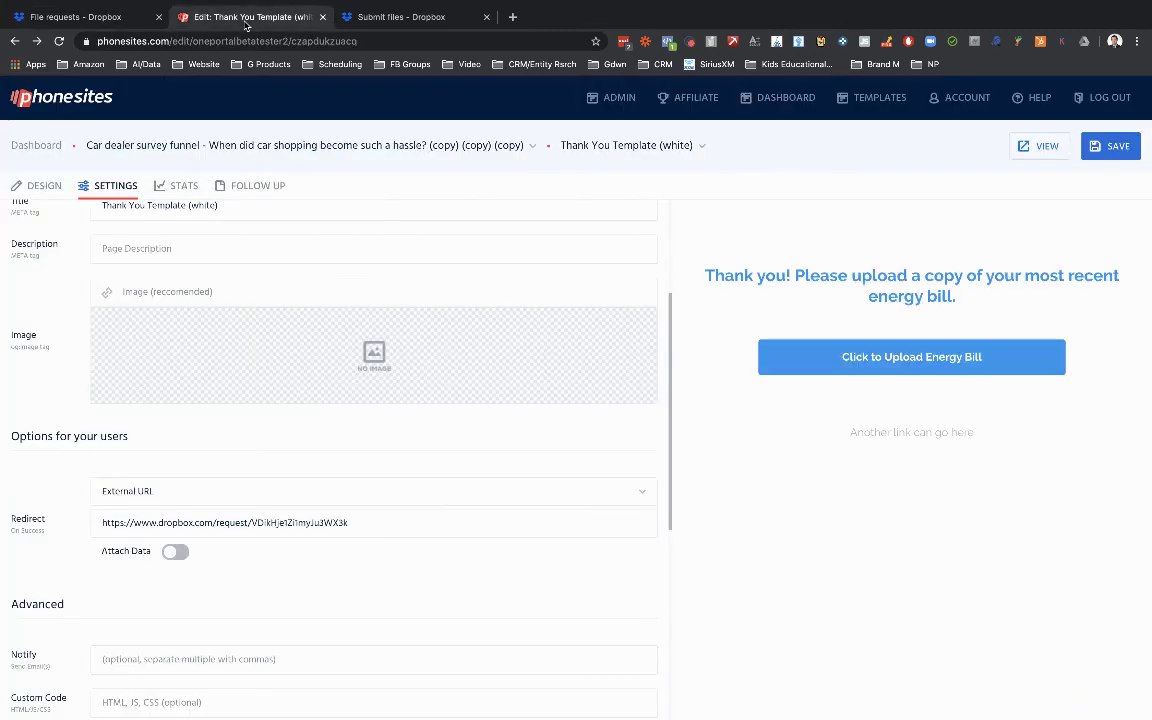
left_click(110, 17)
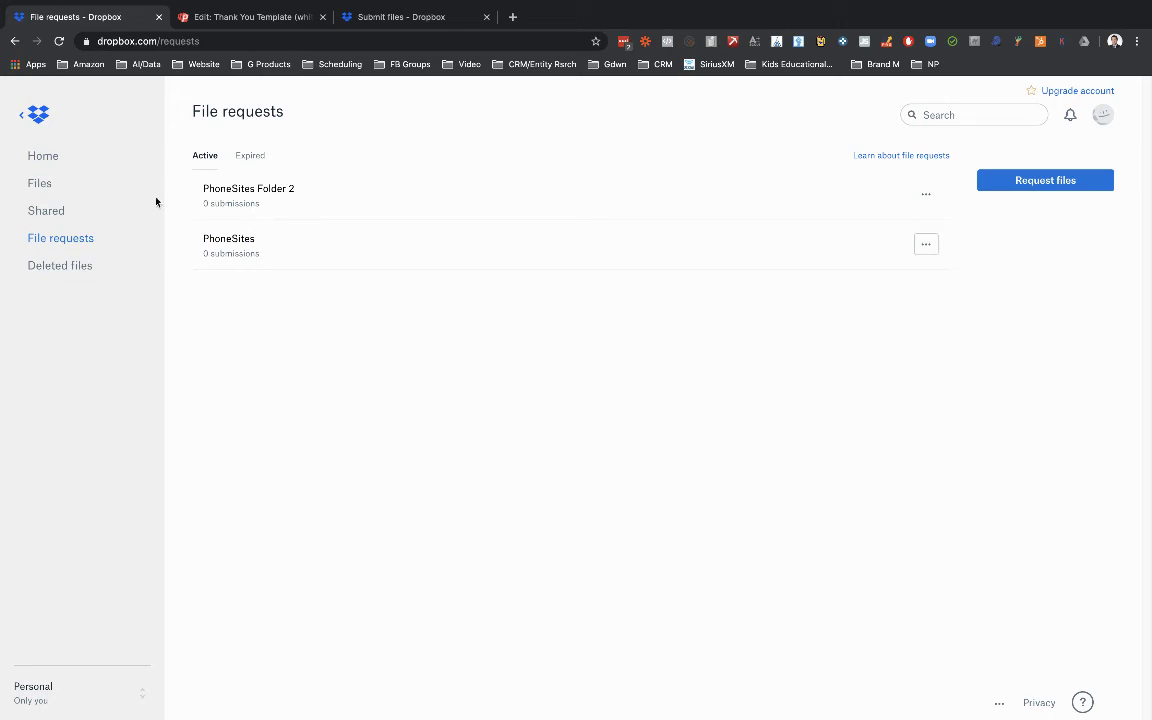
left_click(59, 41)
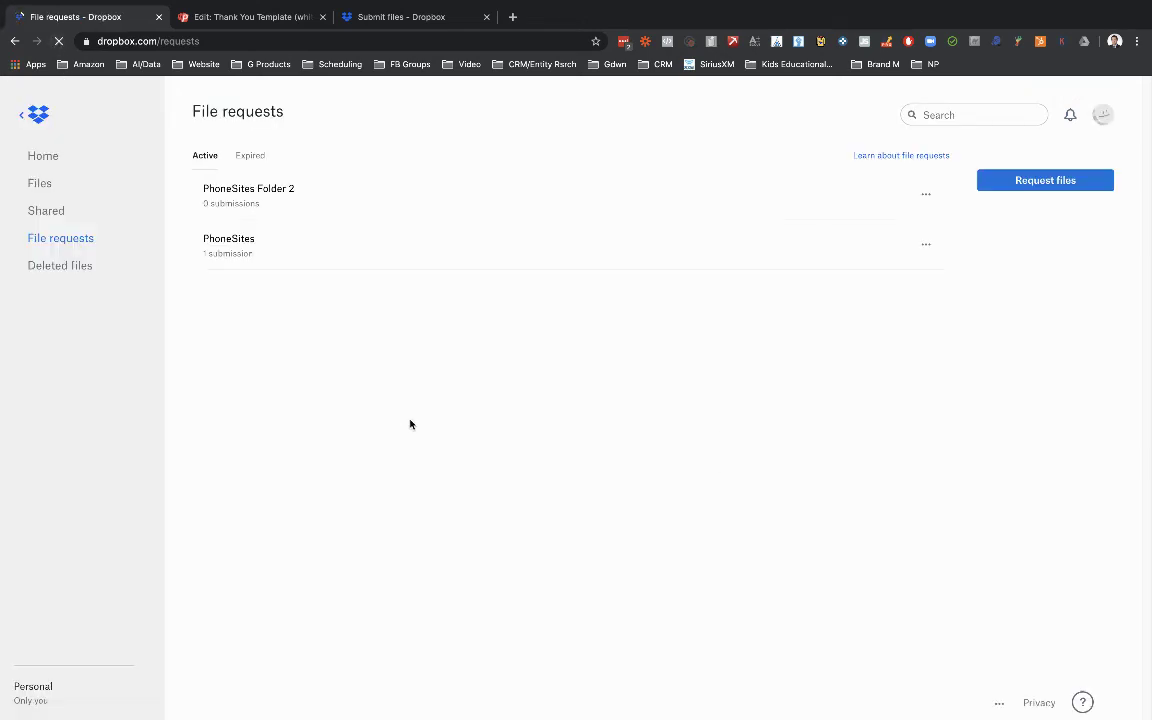
left_click(216, 255)
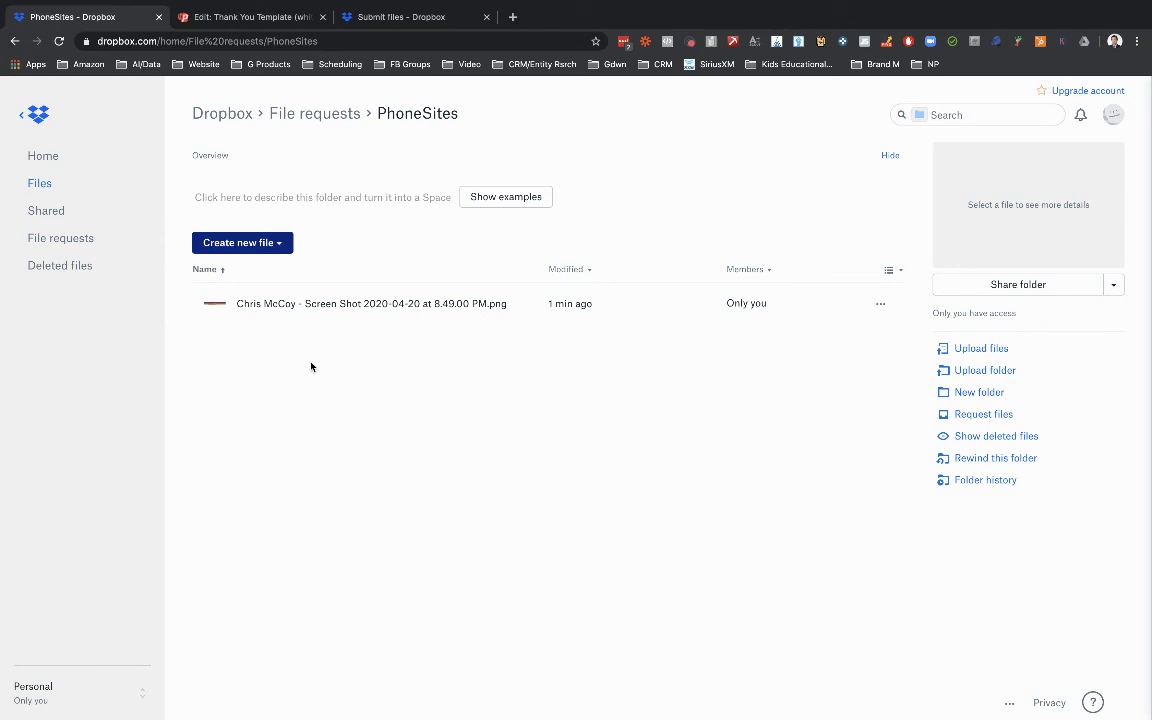
left_click(14, 42)
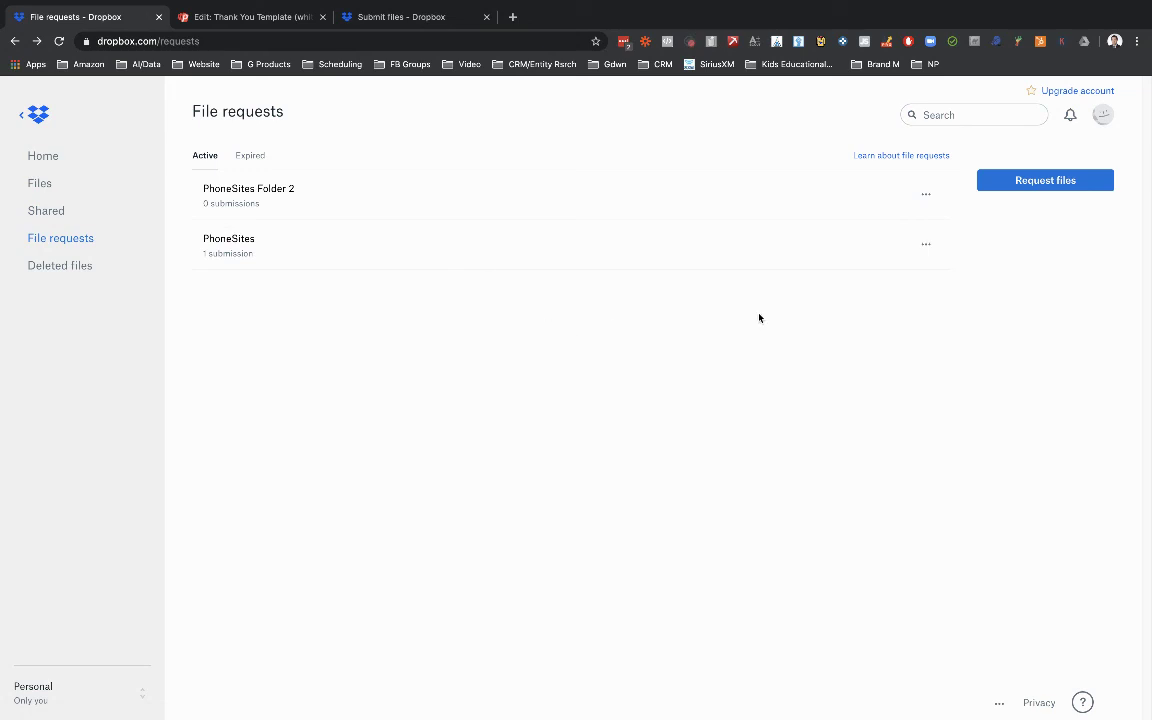
Open the PhoneSites request's share window, close it without sending, then open the request's folder.
left_click(926, 246)
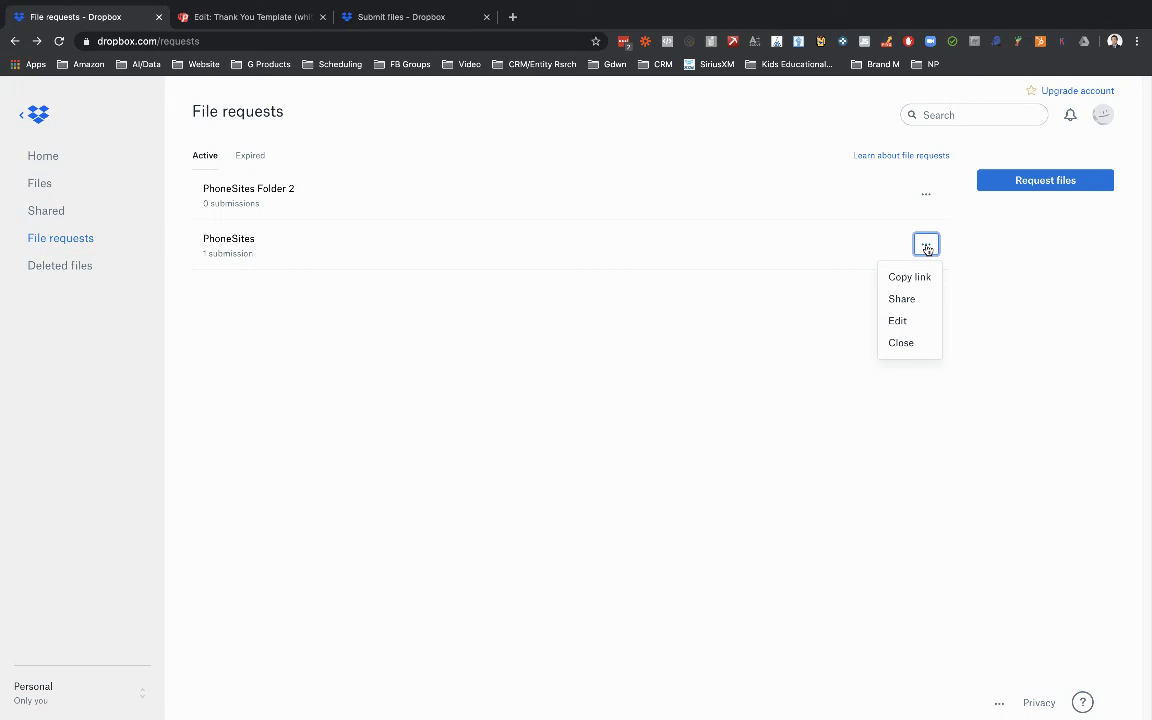
left_click(910, 300)
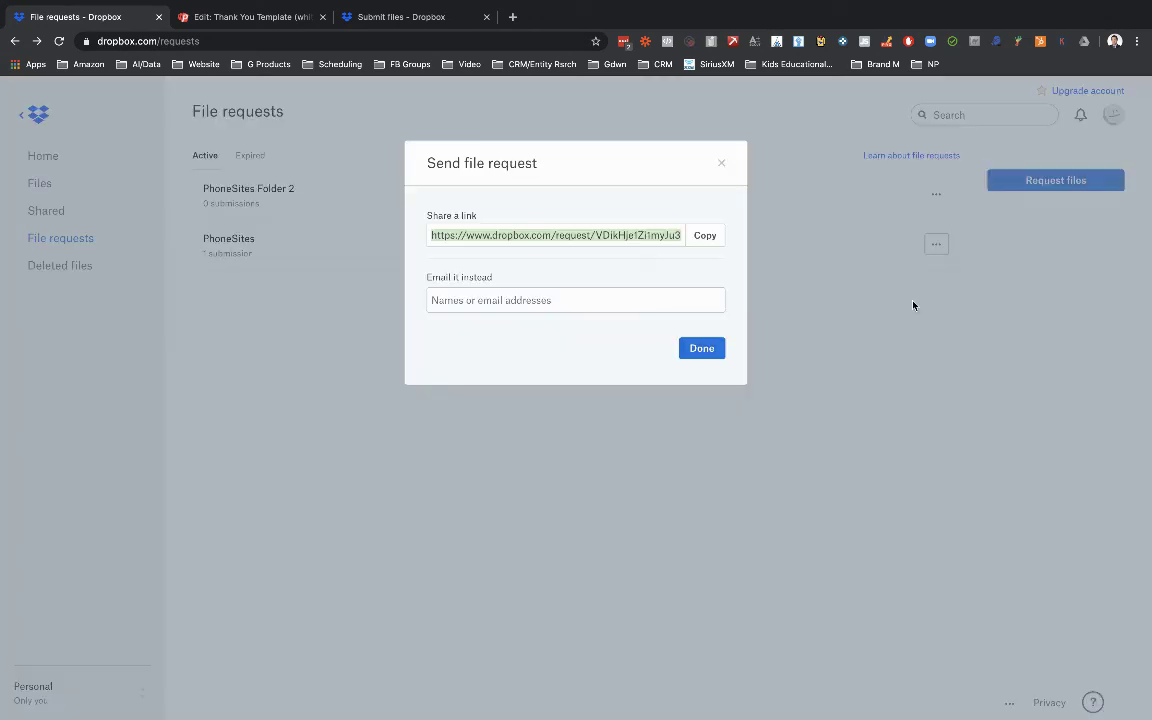
left_click(481, 300)
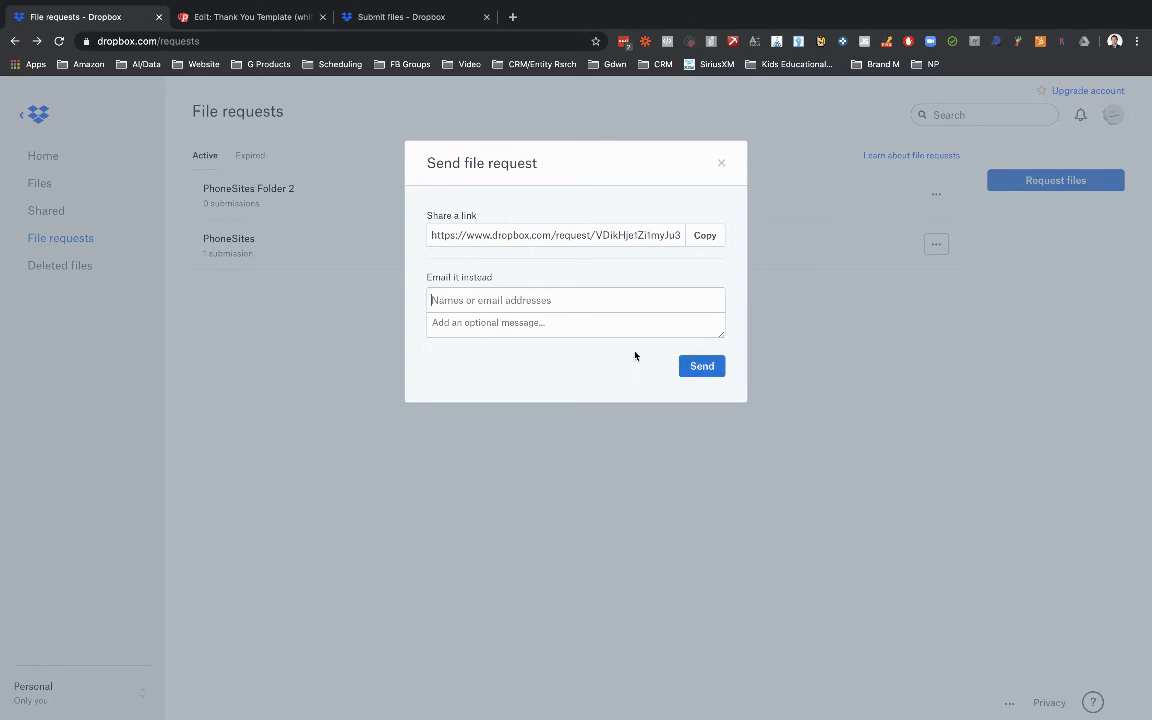
left_click(721, 163)
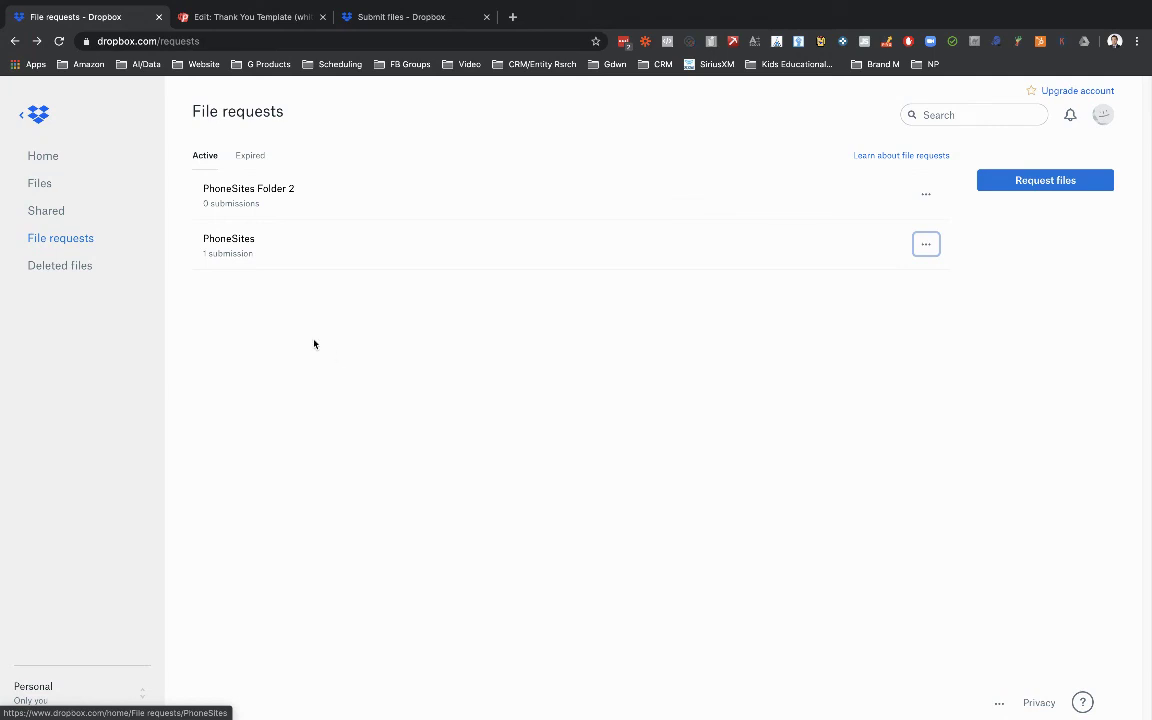
left_click(242, 242)
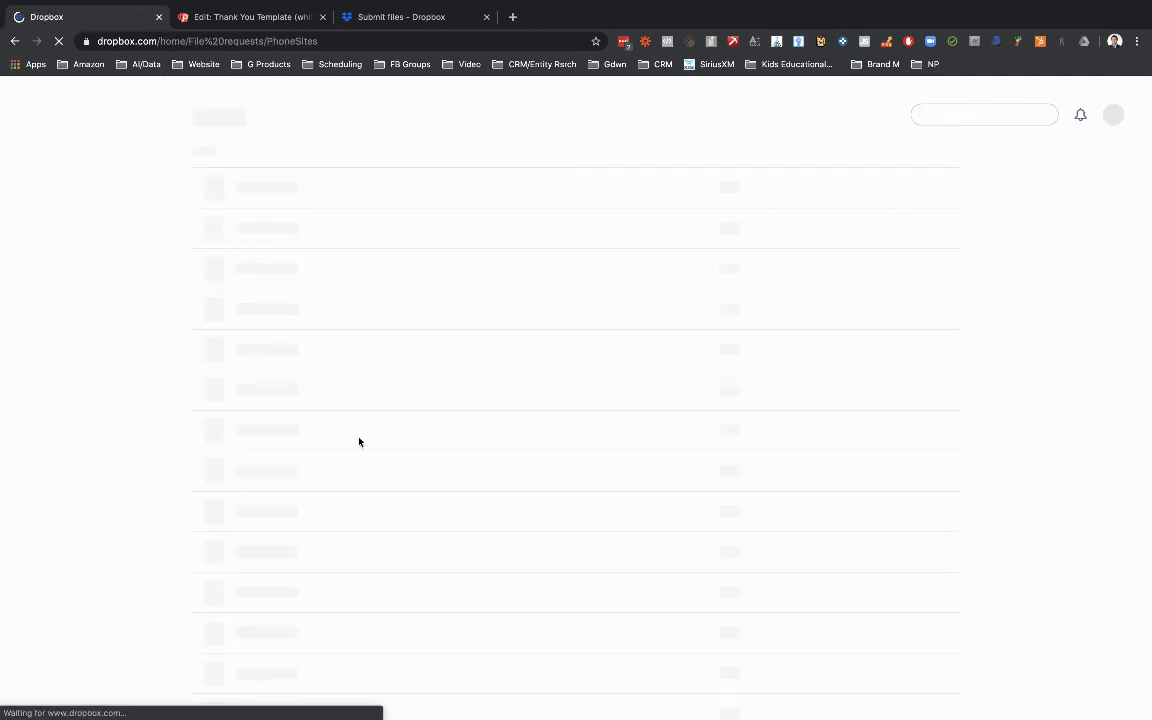